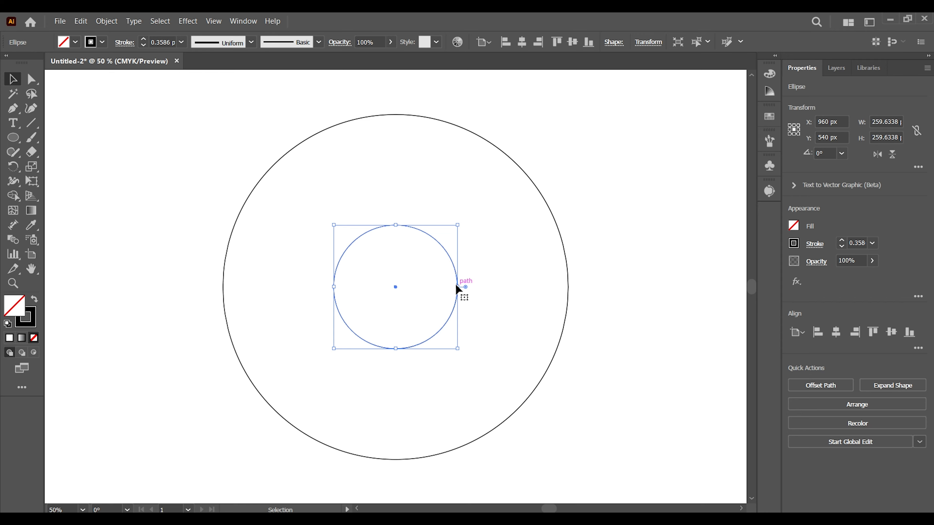
Step: Add two overlapping circle copies about 483 px wide and 492 px high, touching the outer circle's left and right edges
left_click_drag(458, 286, 570, 283)
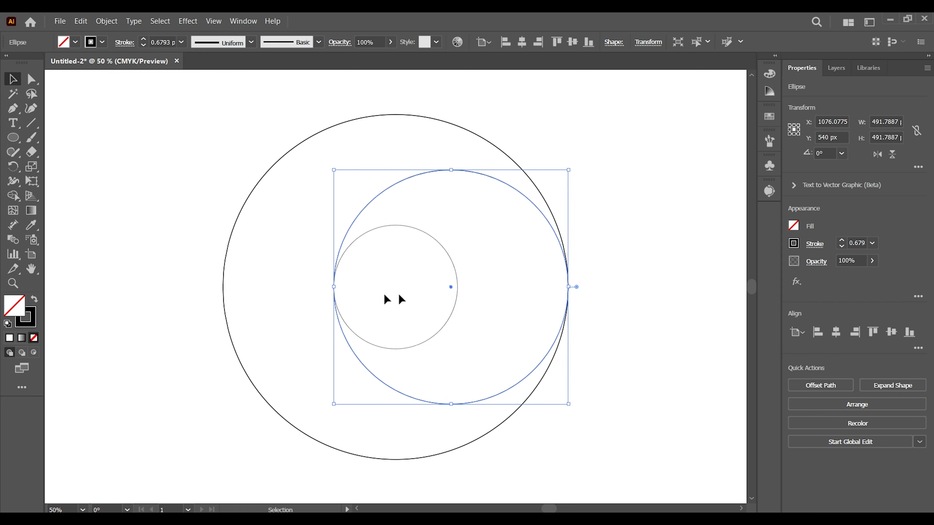
left_click_drag(335, 288, 338, 286)
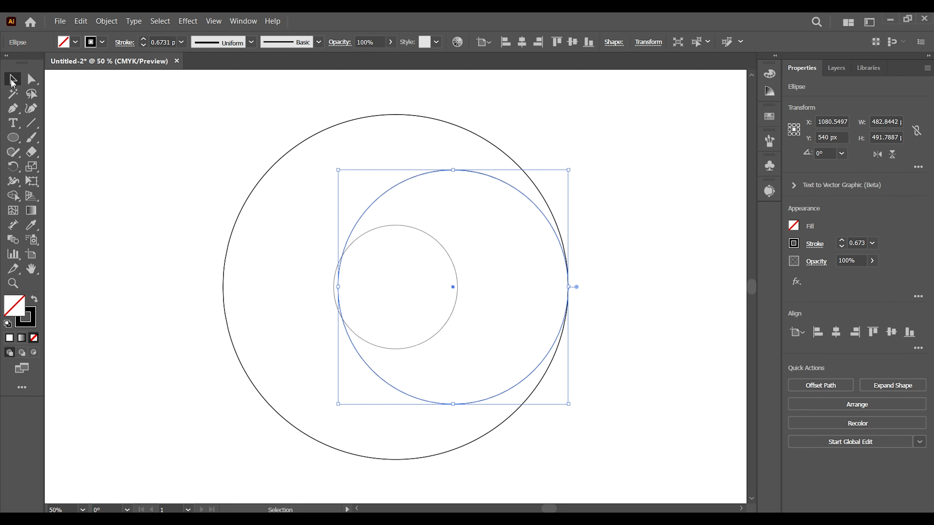
left_click_drag(453, 286, 338, 293)
left_click_drag(169, 150, 603, 417)
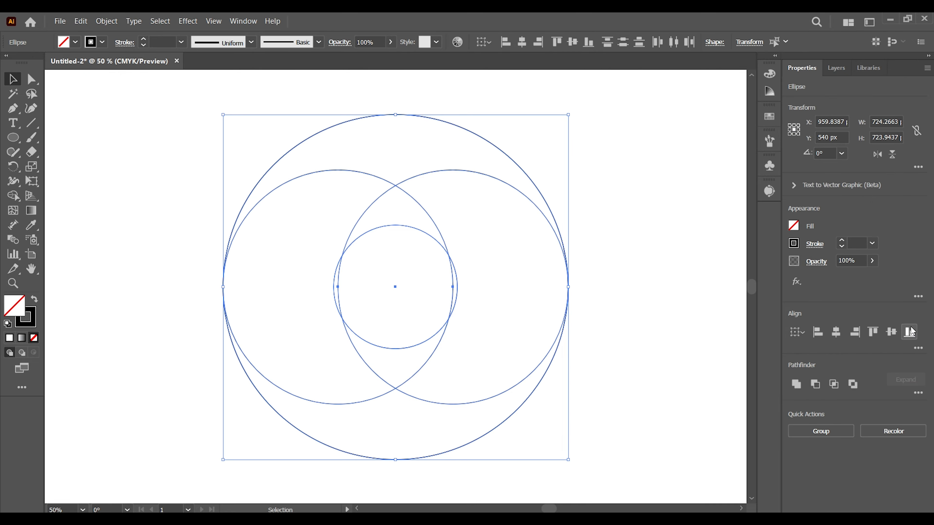
left_click(654, 287)
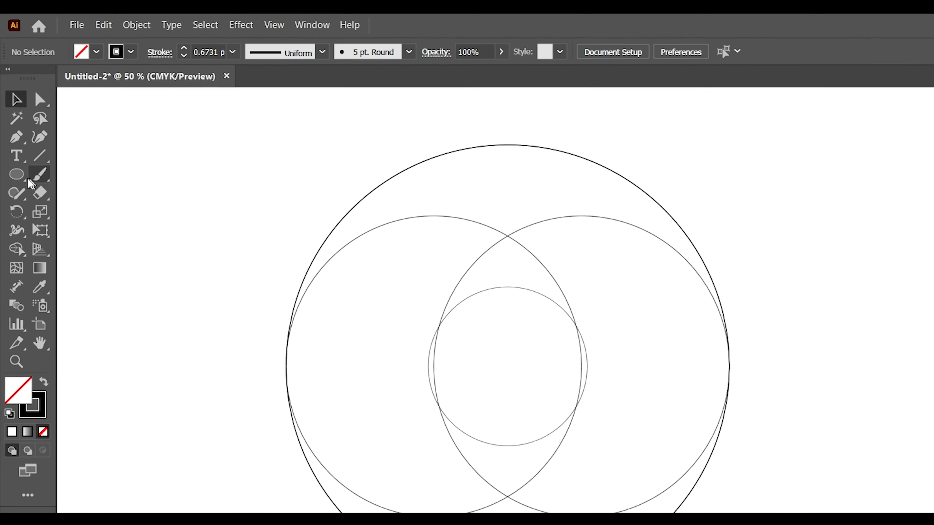
Step: Draw a thin horizontal rectangle about 885 by 26 px and place it across the middle of the circles
left_click(13, 137)
left_click(73, 203)
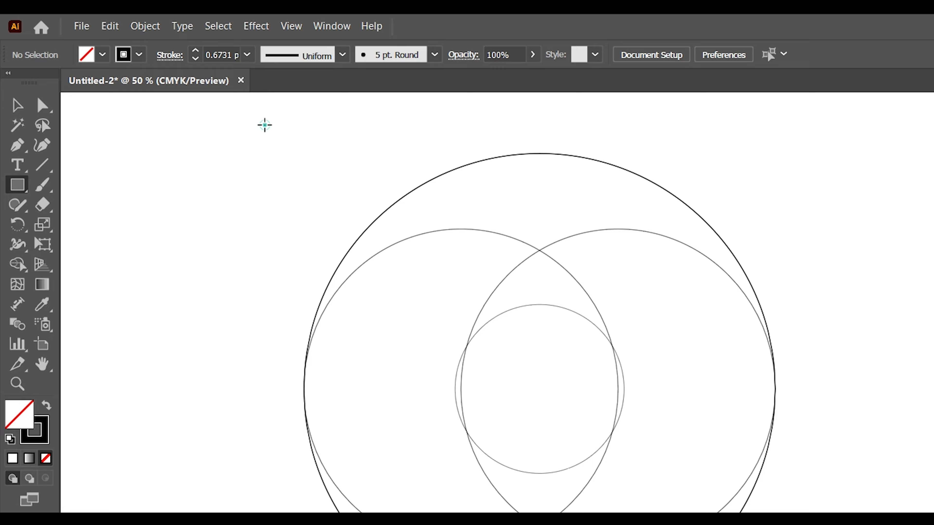
left_click_drag(293, 138, 930, 156)
left_click_drag(643, 110, 643, 110)
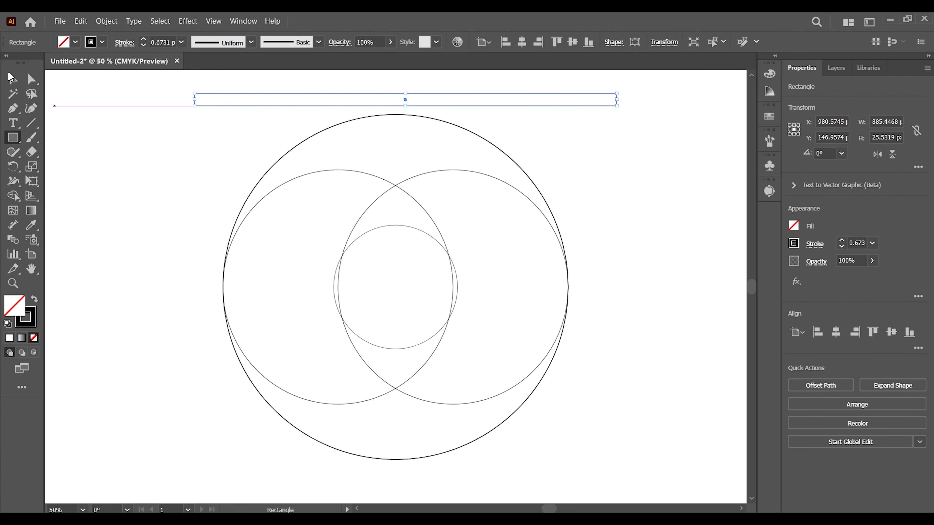
key("v")
left_click_drag(405, 97, 400, 285)
left_click_drag(188, 103, 619, 437)
left_click(665, 387)
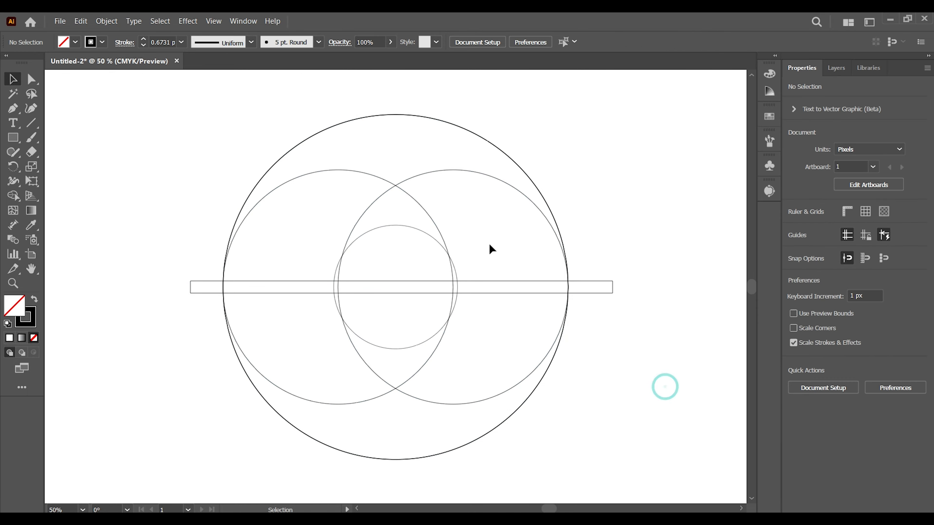
Step: Cut the rectangular strip out of all the circles with the Shape Builder tool, including the leftover sliver at the right edge
left_click_drag(157, 117, 633, 466)
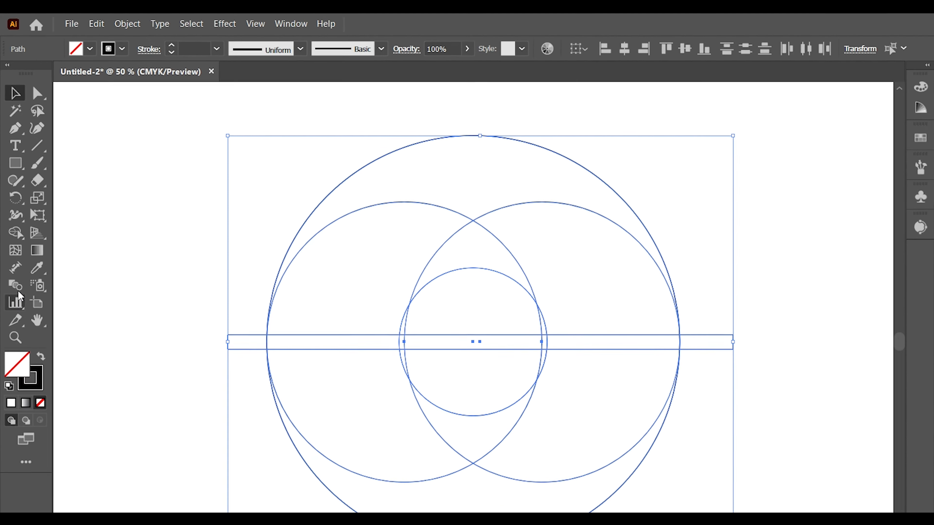
left_click(19, 284)
left_click(63, 292)
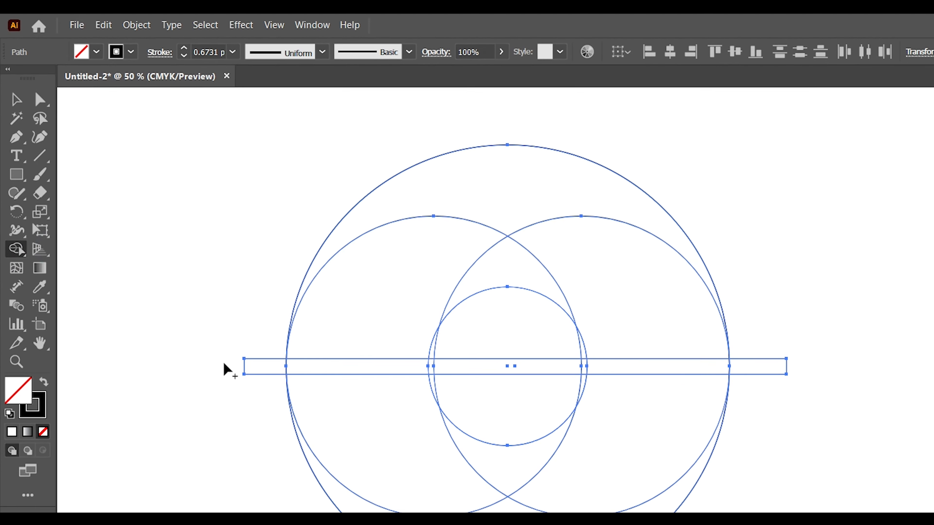
left_click_drag(183, 287, 648, 287)
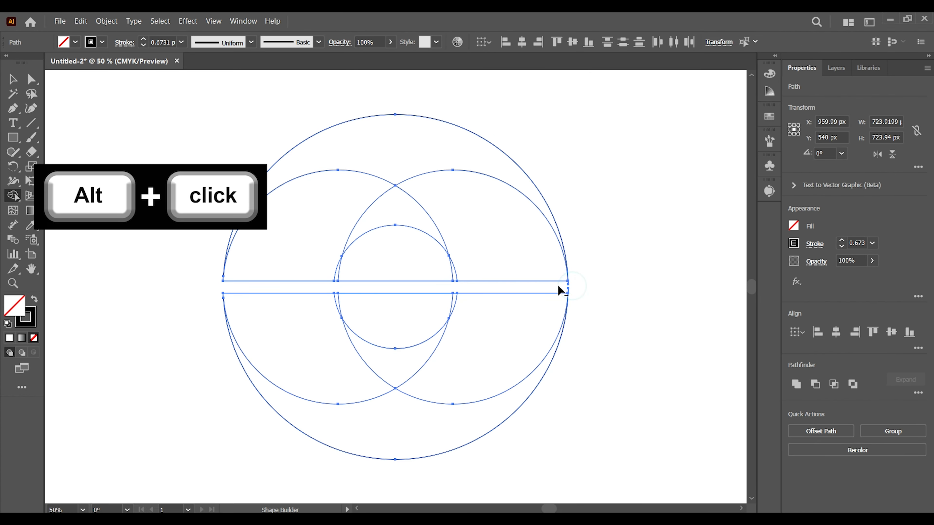
left_click_drag(565, 287, 569, 288)
left_click(564, 290, "alt")
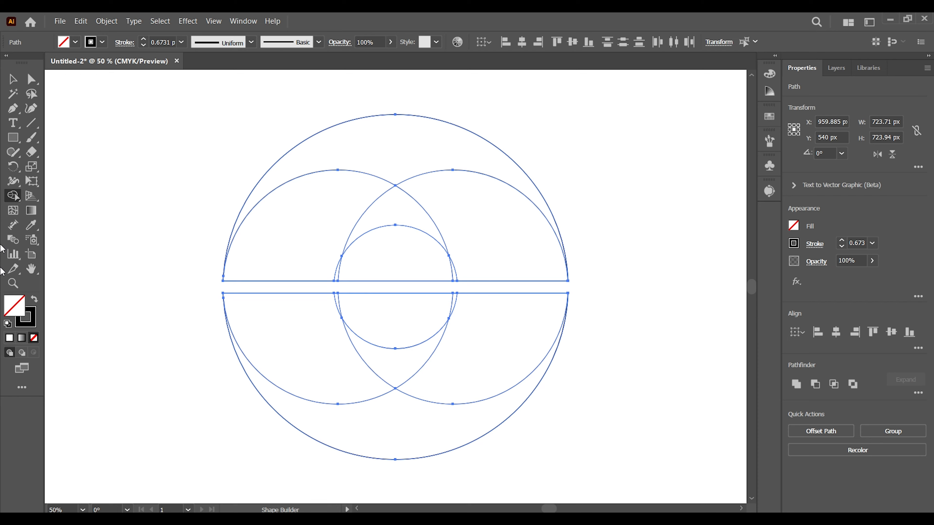
Step: Swap to a black fill and merge the ring's regions with Shape Builder into an outer piece and an inner crescent in each half
left_click(34, 300)
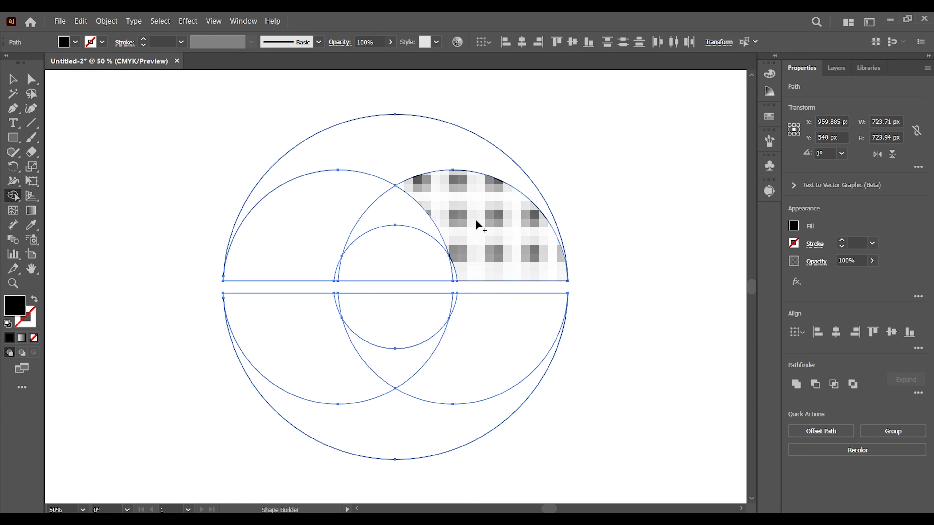
left_click_drag(505, 244, 404, 207)
mouse_move(409, 152)
left_mouse_down()
mouse_move(363, 181)
mouse_move(317, 236)
left_mouse_up()
left_click_drag(319, 347, 397, 364)
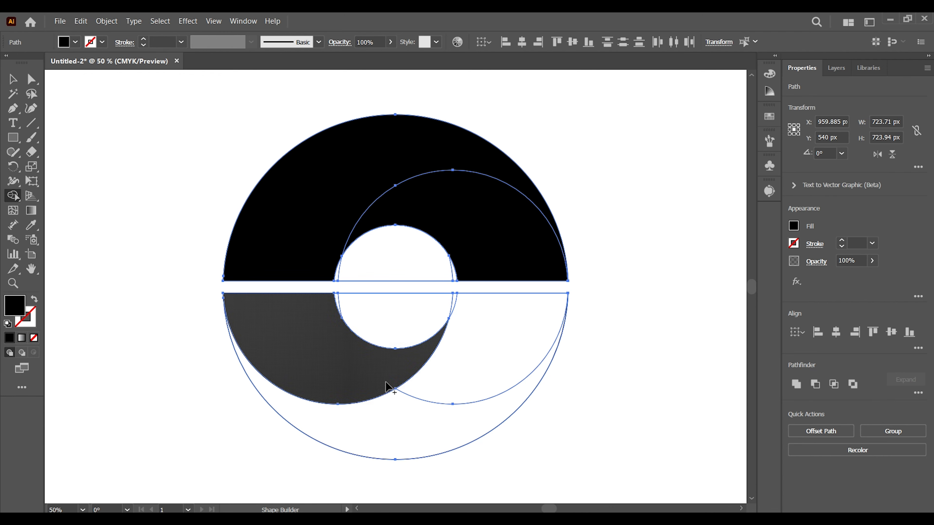
mouse_move(380, 434)
left_mouse_down()
mouse_move(460, 377)
mouse_move(484, 336)
left_mouse_up()
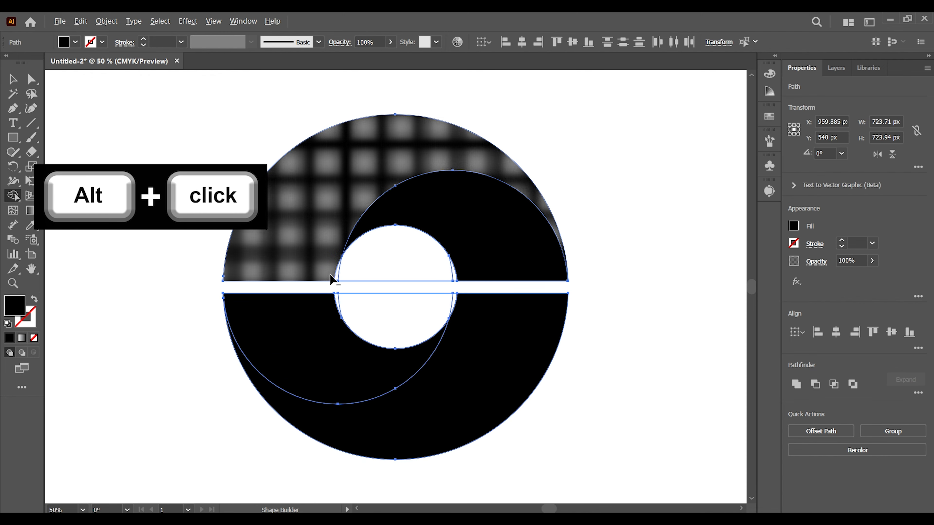
Step: Remove the regions inside the small central circle in both halves with Shape Builder, then deselect the artwork
mouse_move(351, 276)
left_mouse_down()
mouse_move(443, 270)
mouse_move(454, 280)
left_mouse_up()
left_click_drag(338, 302, 385, 322)
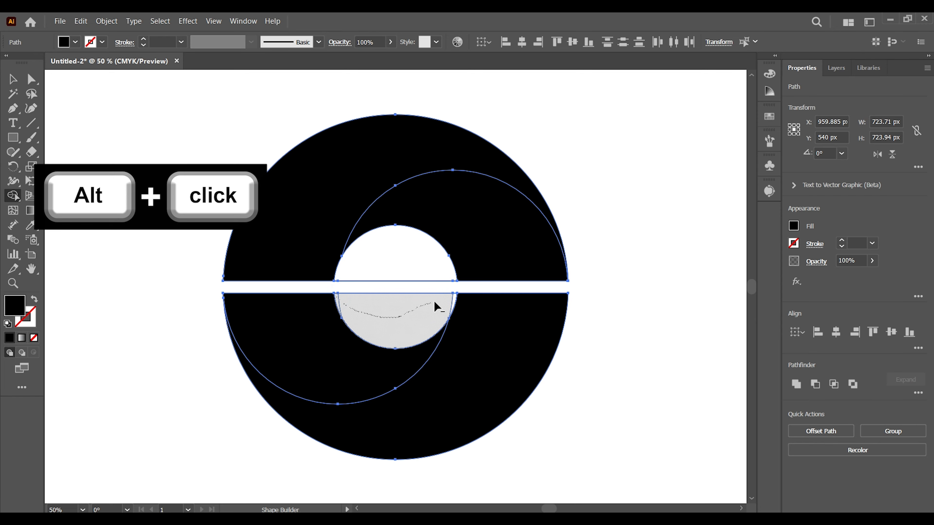
left_click_drag(435, 306, 456, 299)
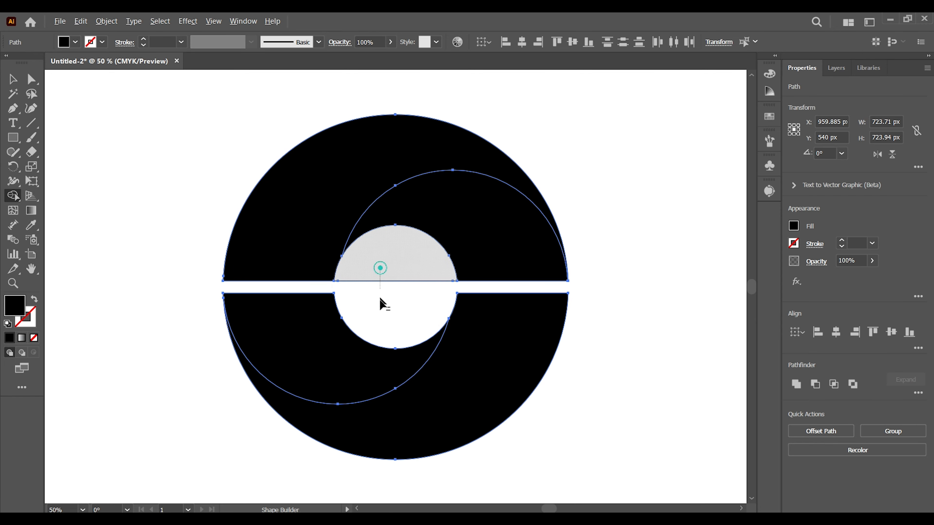
left_click(12, 78)
left_click(82, 129)
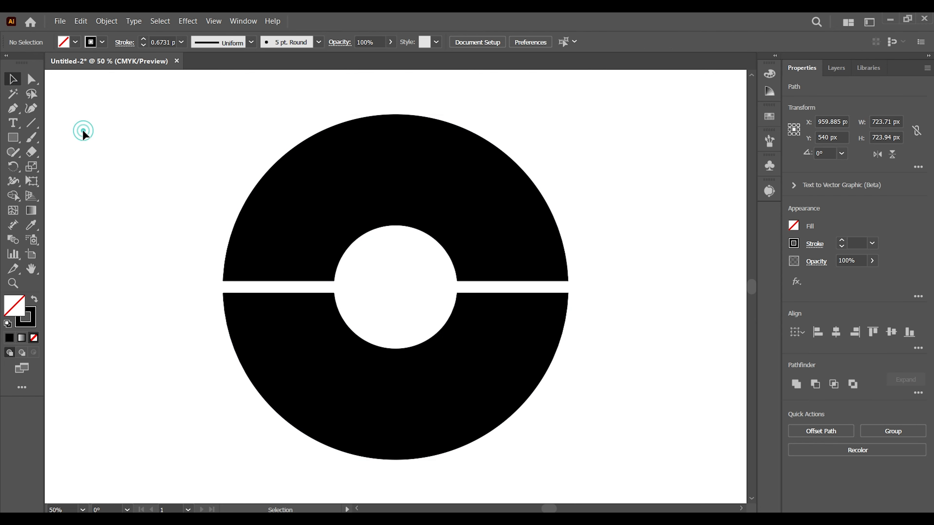
Step: Fill the upper and lower outer ring pieces with magenta
left_click(394, 173)
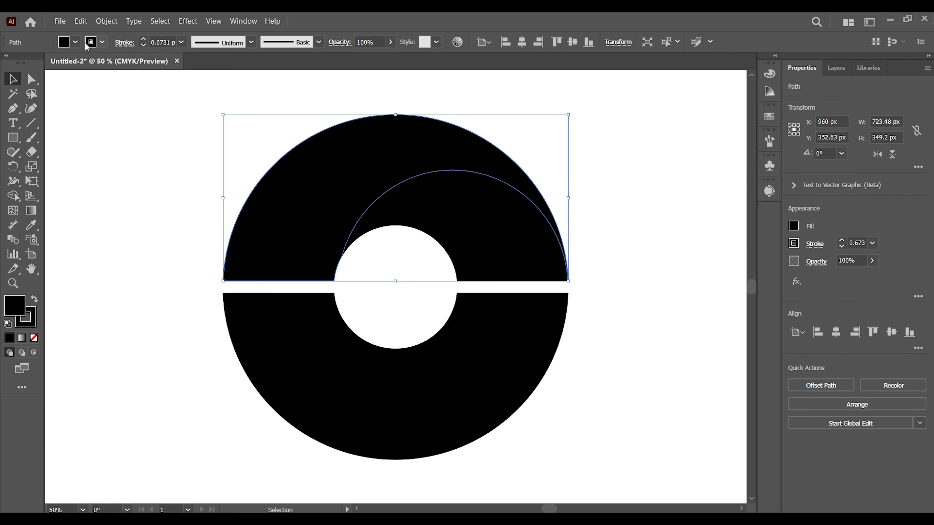
left_click(77, 45)
left_click(168, 82)
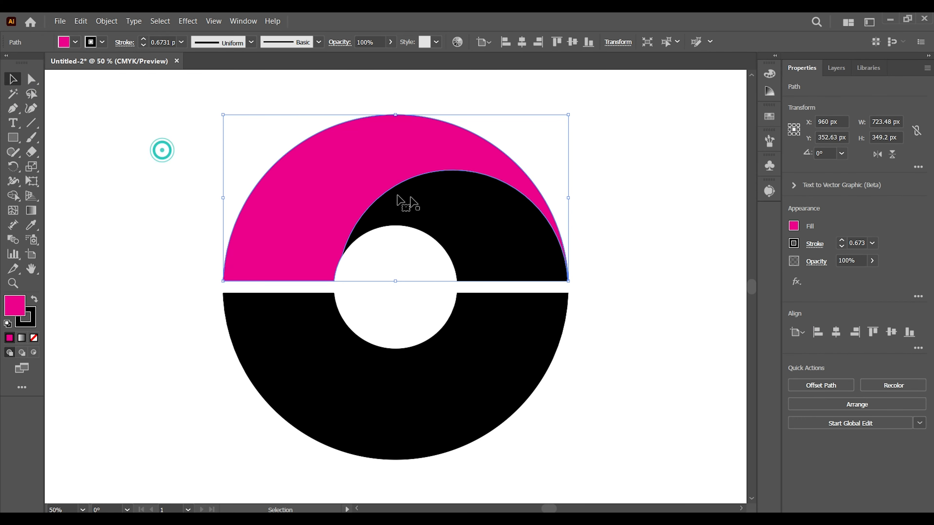
left_click(349, 384)
left_click(428, 428)
left_click(75, 42)
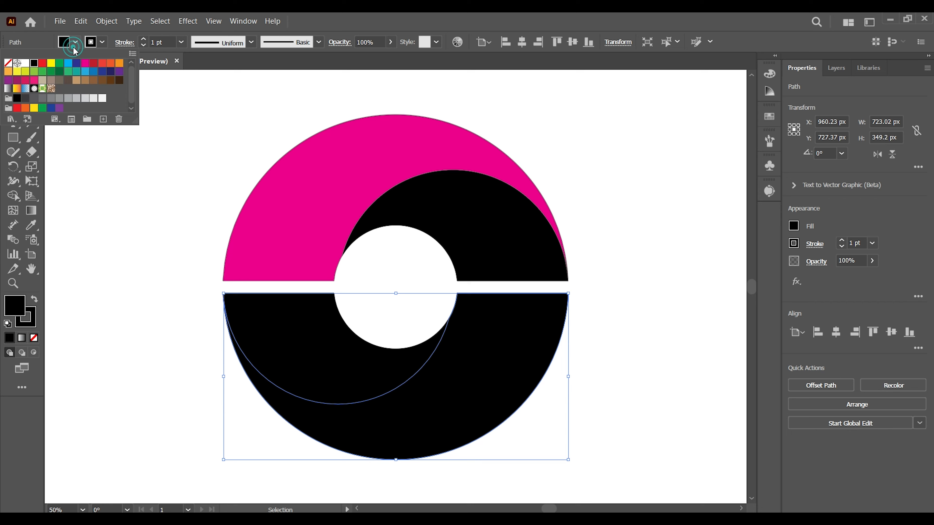
left_click(91, 67)
left_click(111, 183)
Step: Fill both inner crescents with olive green, C=50 M=35 Y=100 K=0
left_click(499, 244)
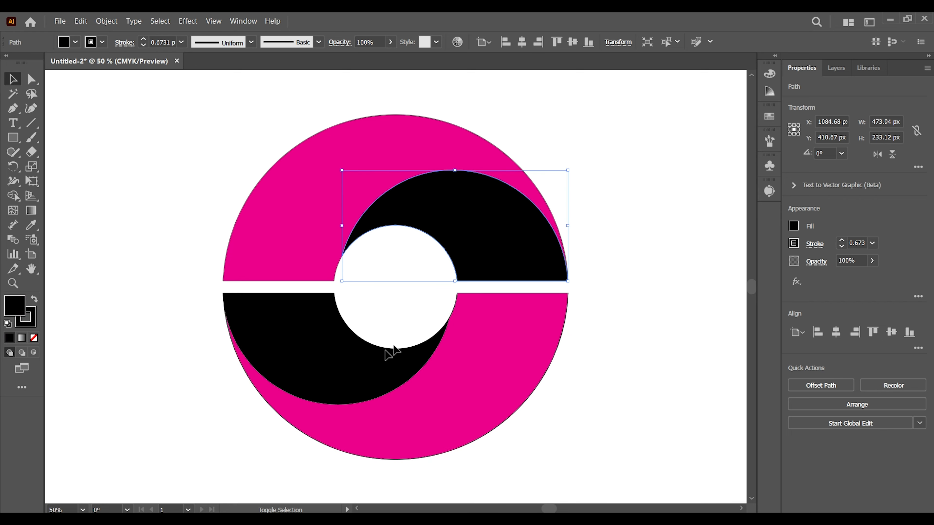
left_click(349, 364, "shift")
left_click(74, 42)
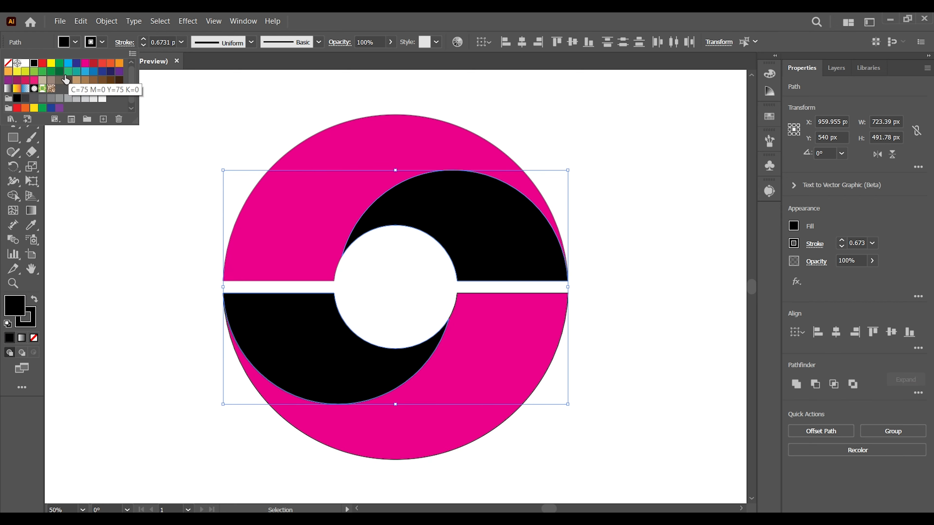
left_click(34, 71)
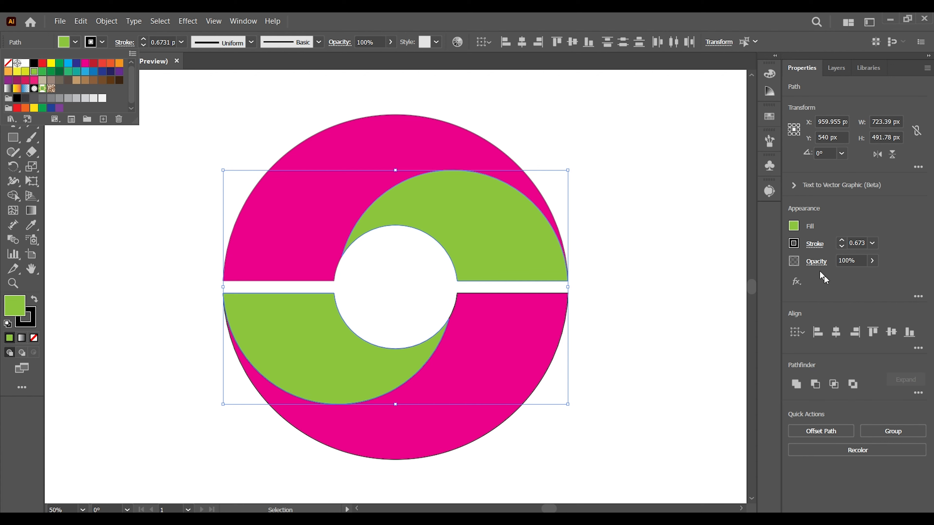
left_click(794, 227)
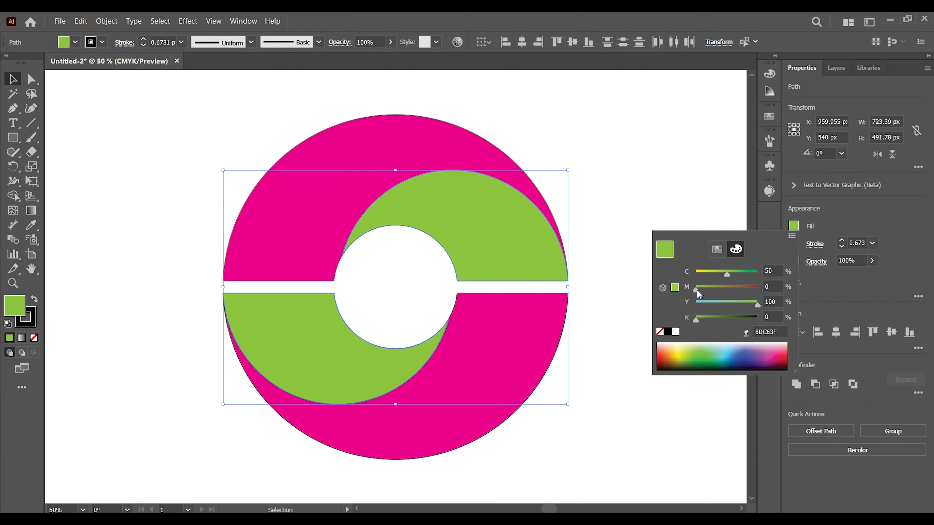
left_click_drag(698, 292, 719, 292)
left_click(646, 175)
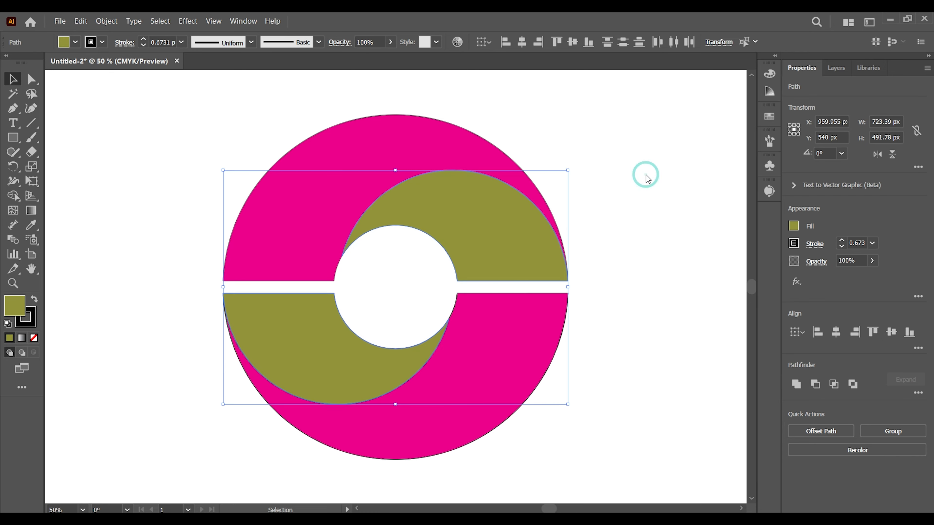
Step: Remove the stroke from all four pieces of the ring
left_click_drag(107, 108, 584, 471)
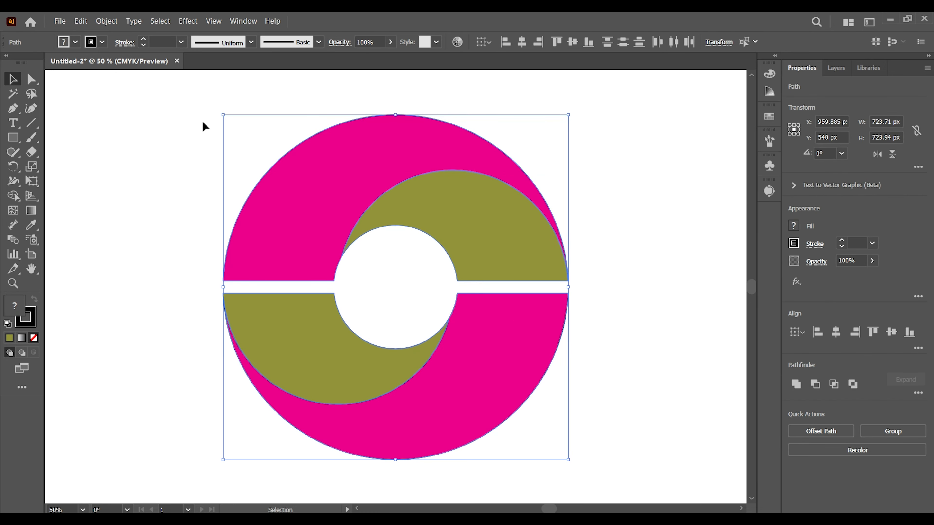
left_click(98, 41)
left_click(8, 59)
left_click(151, 220)
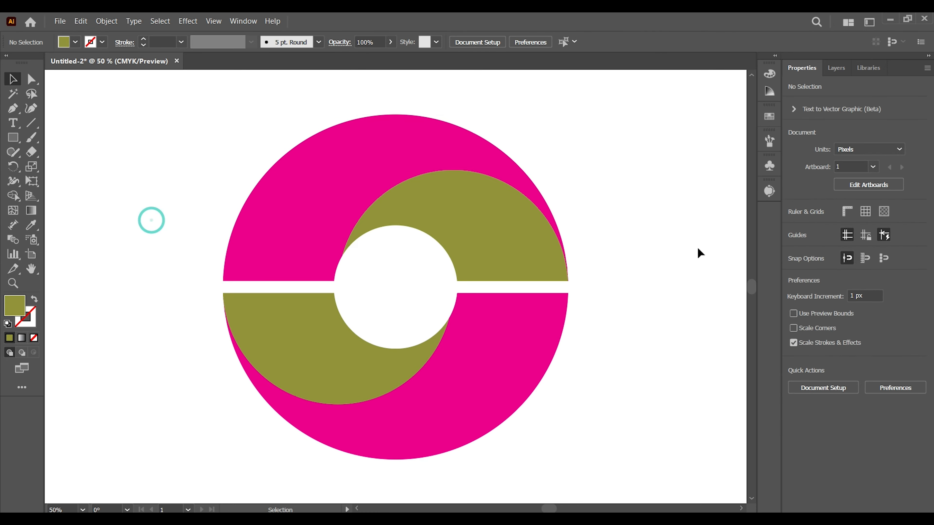
Step: Copy the upper olive crescent and paste the duplicate in place
left_click(494, 224)
left_click(81, 21)
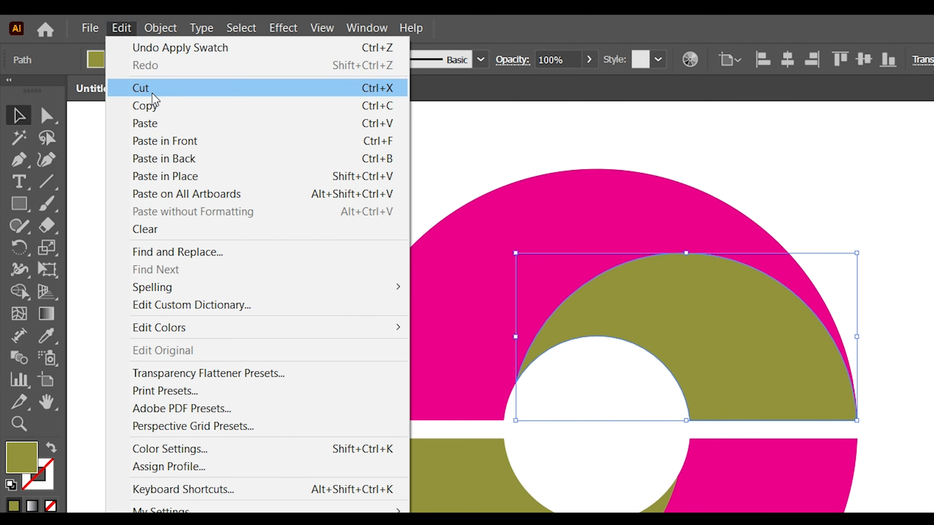
left_click(101, 72)
left_click(121, 28)
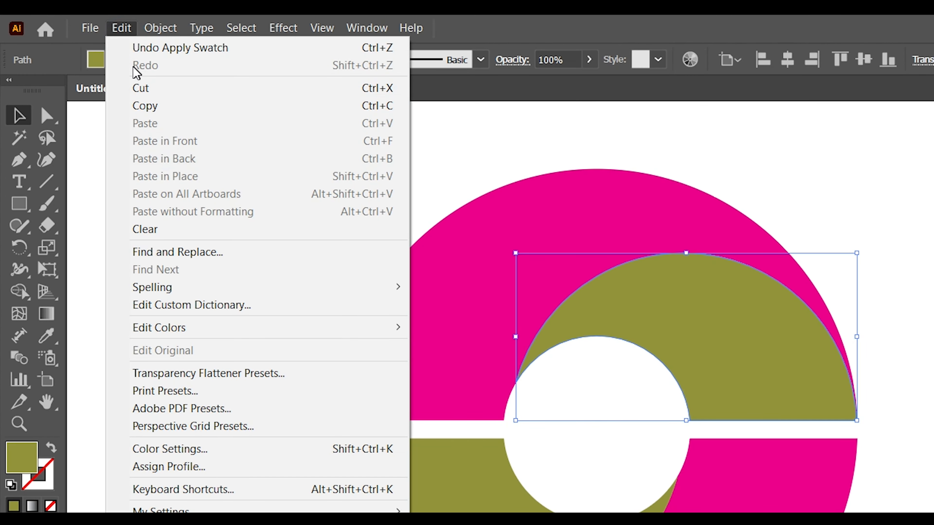
left_click(147, 106)
left_click(121, 28)
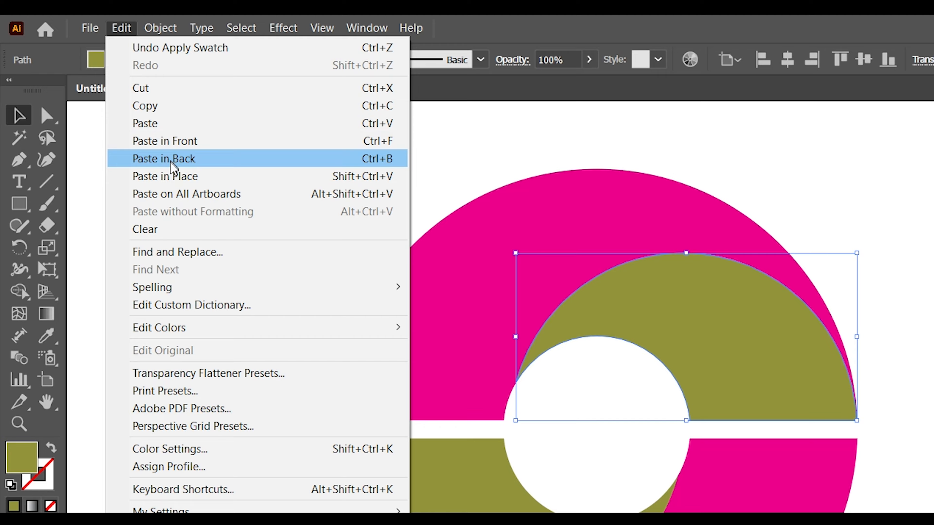
left_click(173, 175)
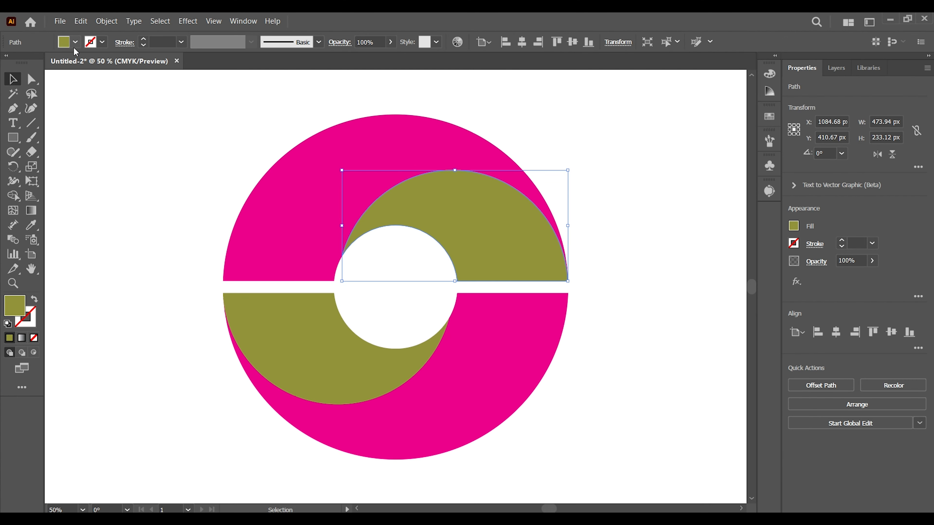
Step: Recolor the pasted crescent to gold CDA22D by setting cyan to 22%, and swap its fill with its stroke
left_click(793, 225)
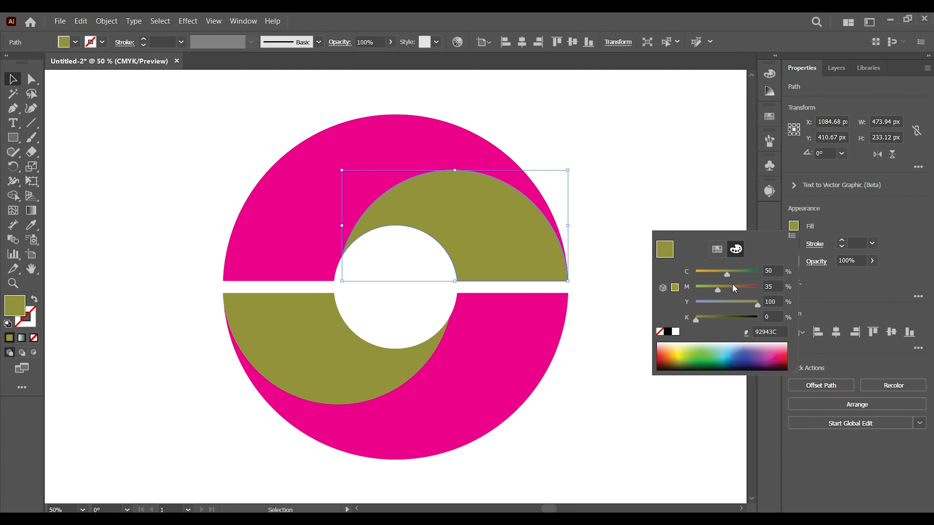
left_click_drag(726, 274, 708, 275)
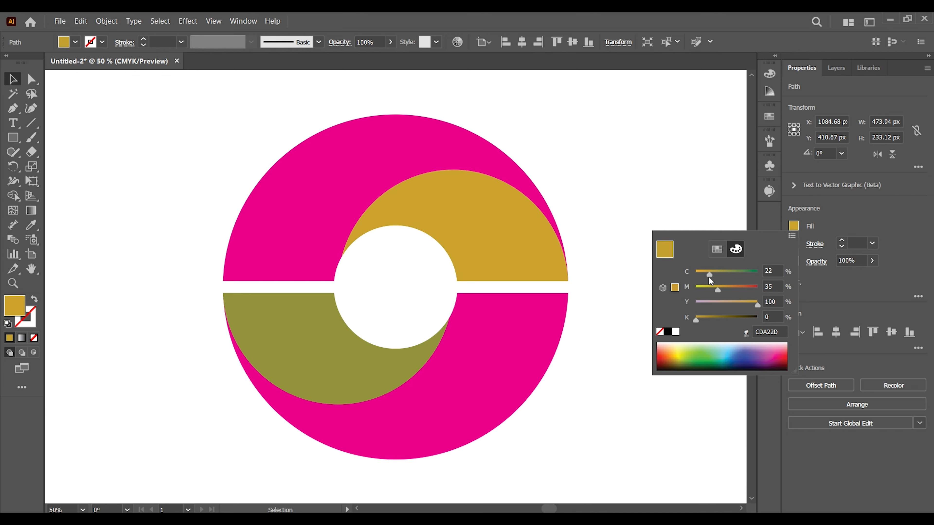
left_click(598, 356)
left_click(34, 300)
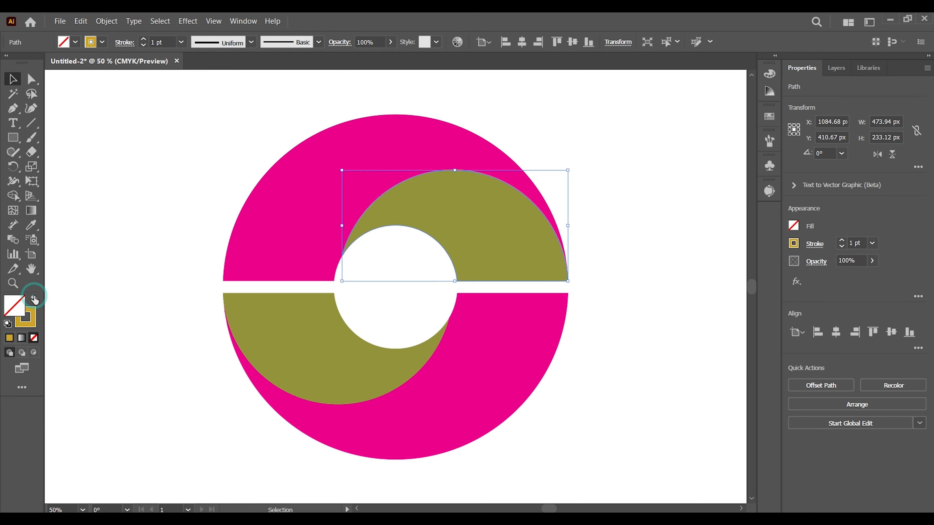
left_click(151, 265)
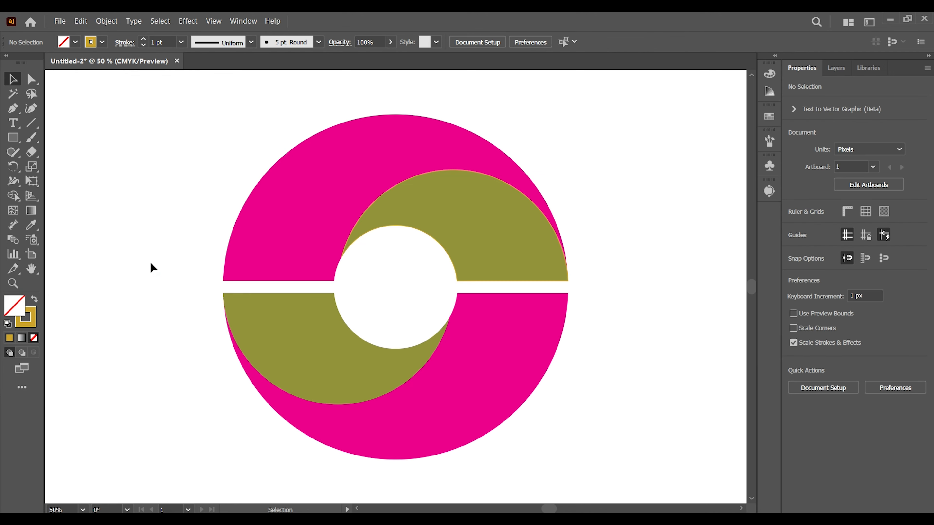
Step: Recolor the upper crescent's outline to yellow-green D2DE26 by setting its stroke's magenta to 0%
left_click(409, 193)
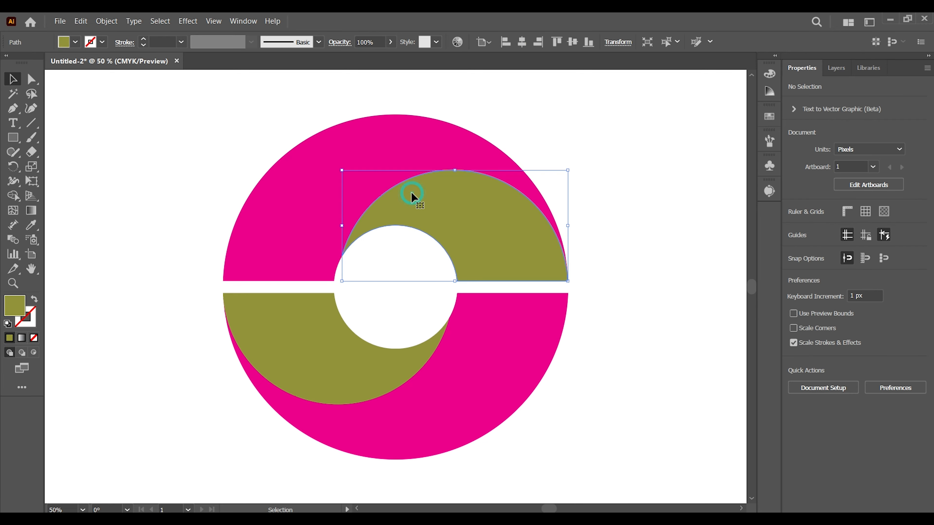
left_click(388, 78)
left_click(416, 177)
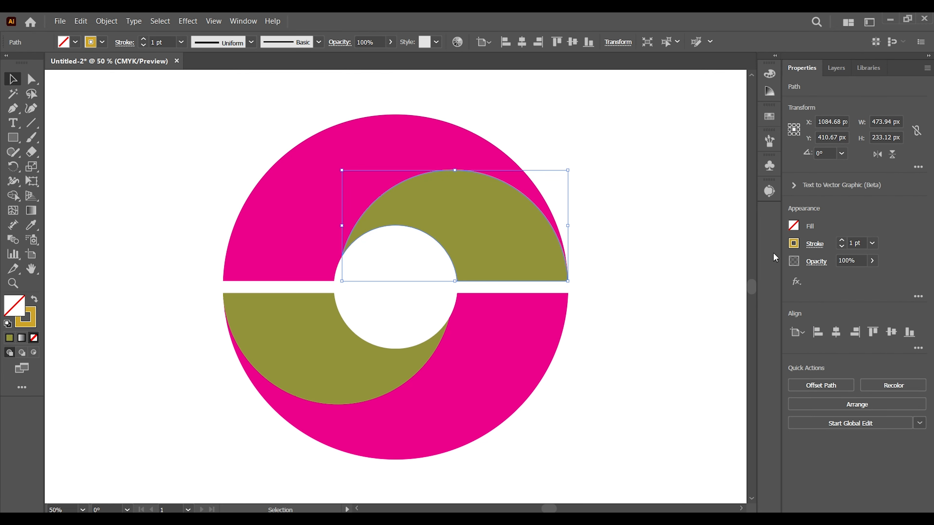
left_click(794, 246)
left_click(736, 268)
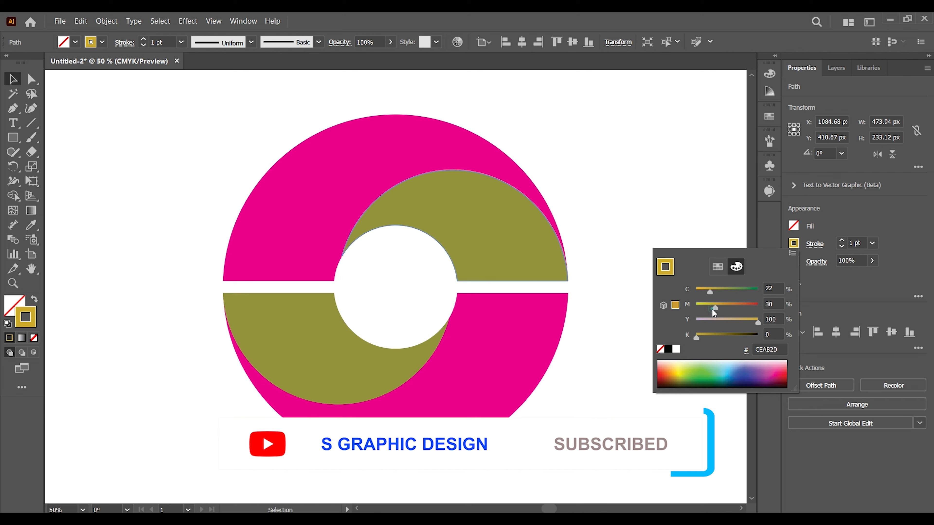
left_click_drag(712, 310, 696, 313)
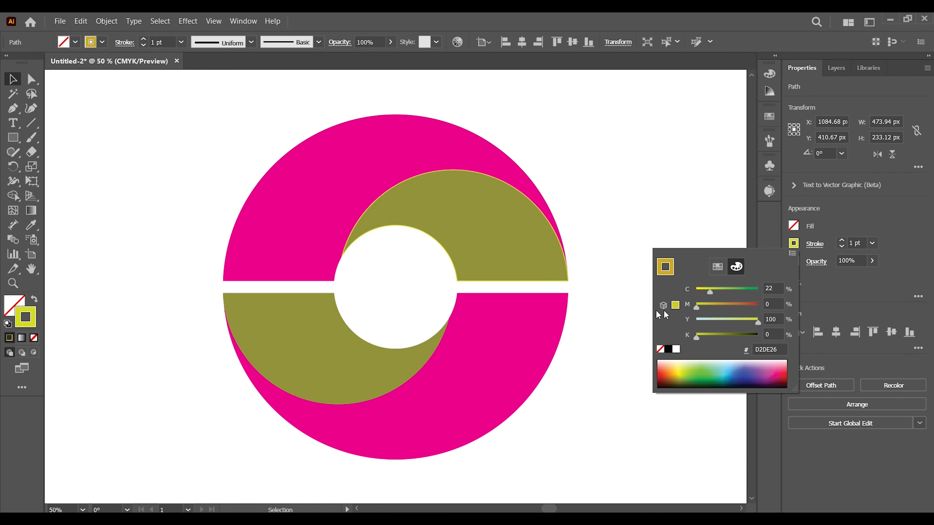
left_click(626, 205)
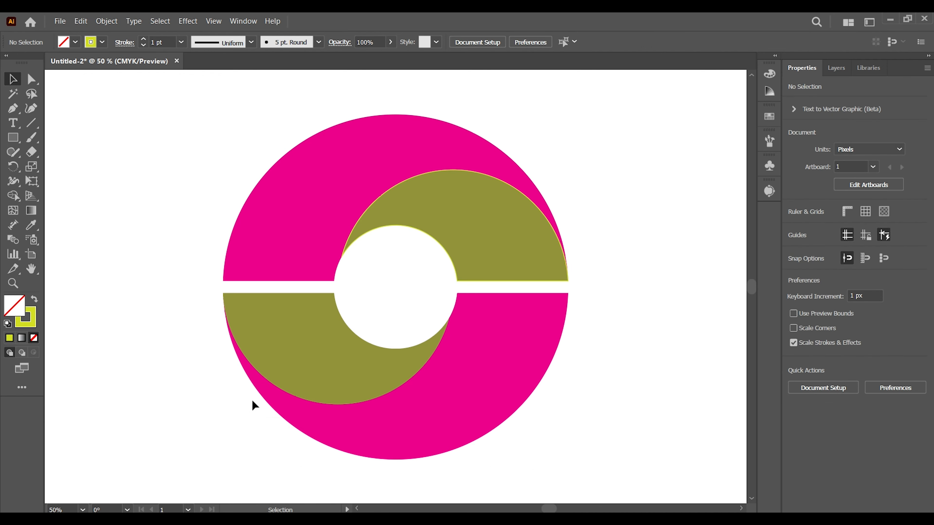
Step: Copy the lower olive crescent and paste the duplicate in place
left_click(296, 362)
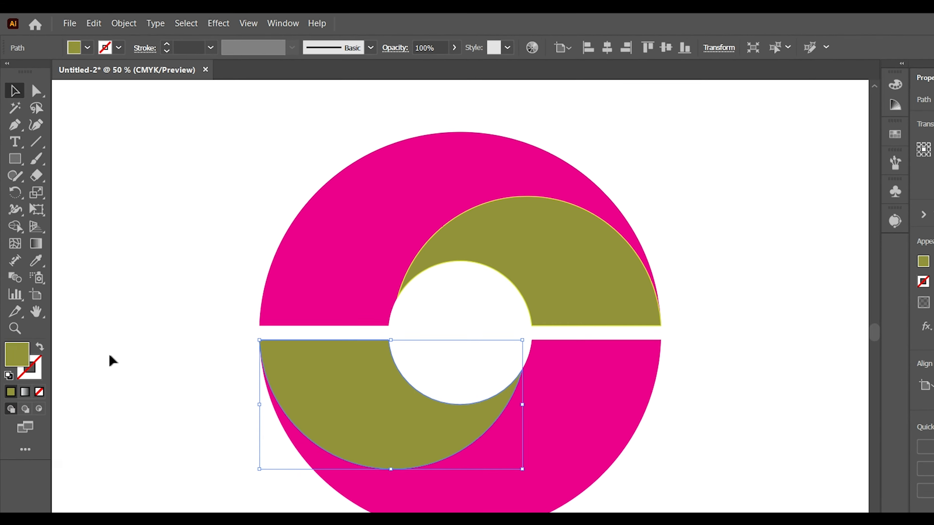
left_click(94, 24)
left_click(99, 84)
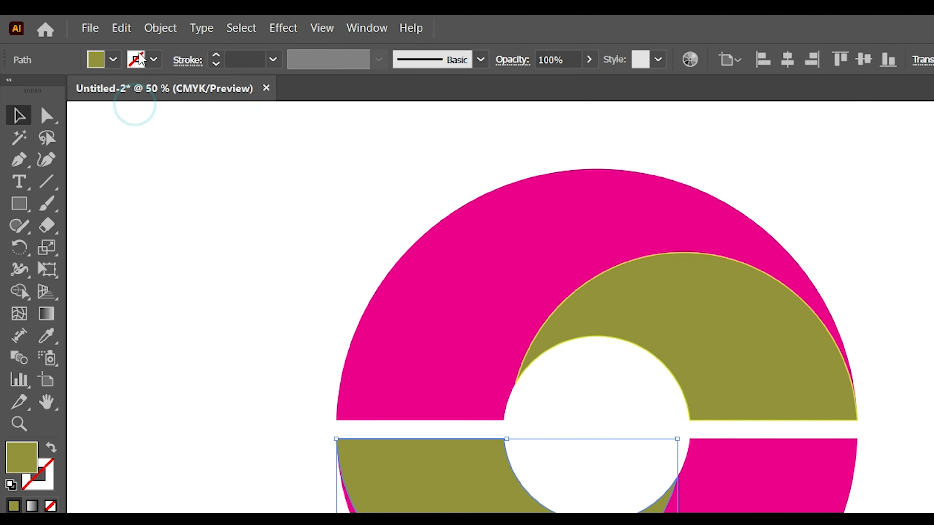
left_click(121, 28)
left_click(162, 175)
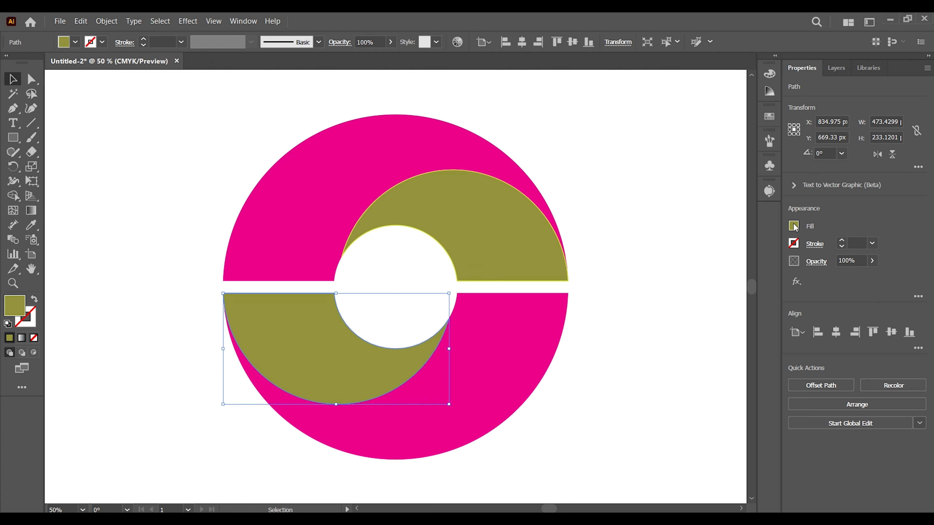
Step: Recolor the pasted lower crescent to orange by setting cyan to 0%, and swap its fill with its stroke
left_click(793, 226)
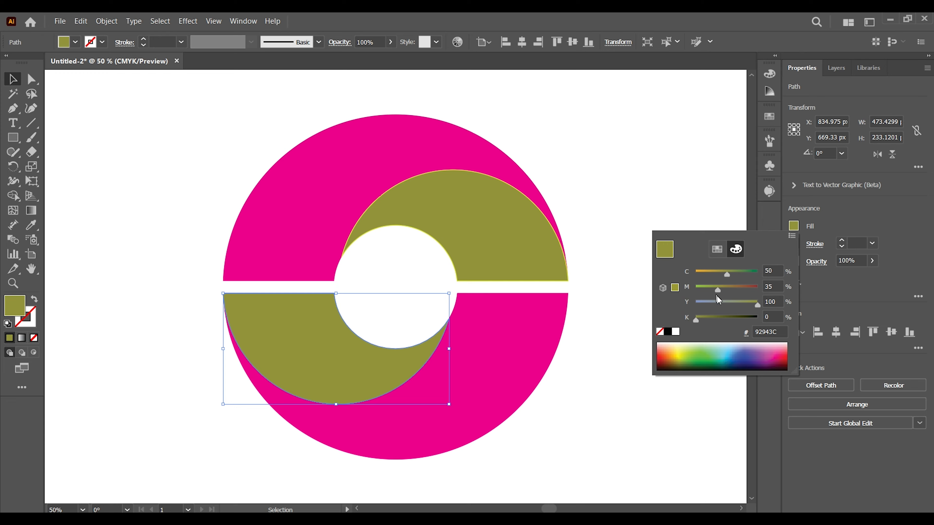
left_click_drag(727, 275, 695, 275)
left_click(698, 190)
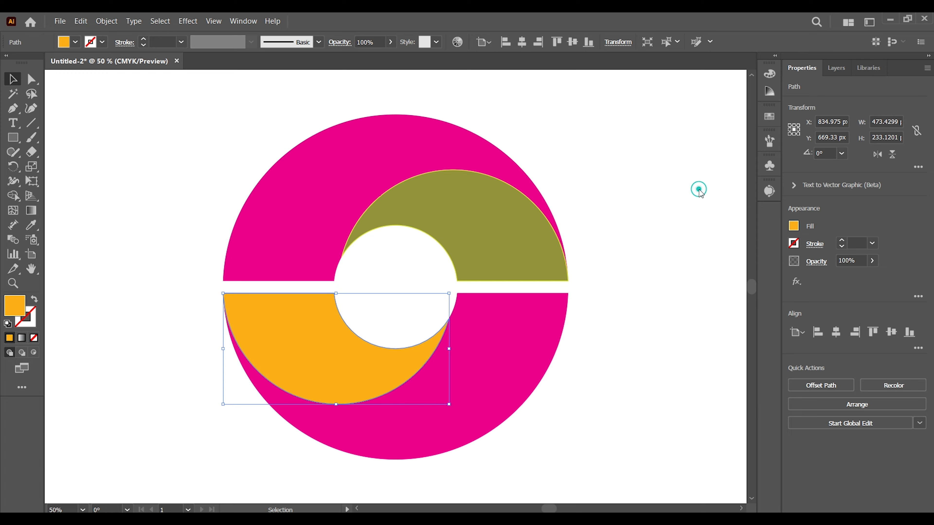
key("ctrl+[")
left_click(698, 190)
Step: Copy the color code D2DE26 from the upper crescent outline's stroke and apply it to the lower crescent outline's stroke
left_click(463, 206)
left_click(362, 214)
left_click(793, 244)
key("ctrl+c")
left_click(378, 374)
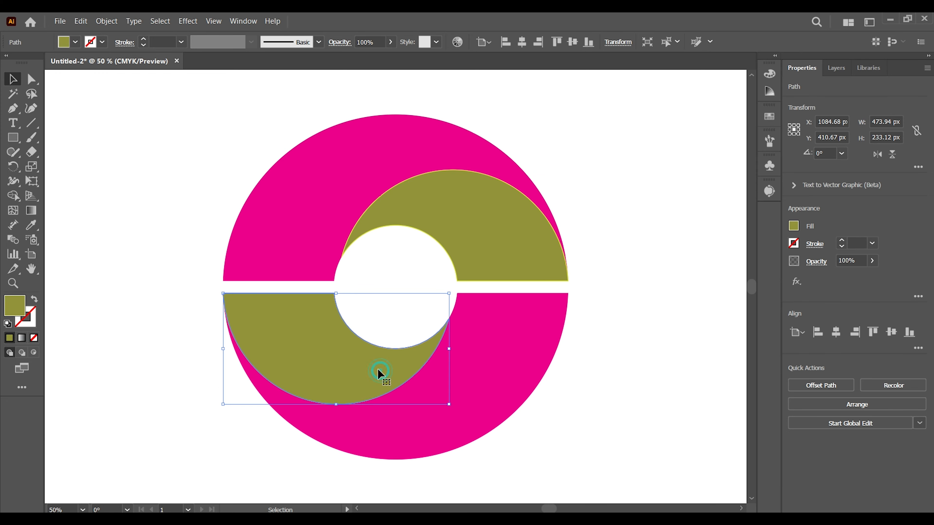
left_click(404, 383)
left_click(793, 243)
left_click_drag(780, 349, 688, 354)
key("ctrl+v")
key("Return")
left_click(698, 220)
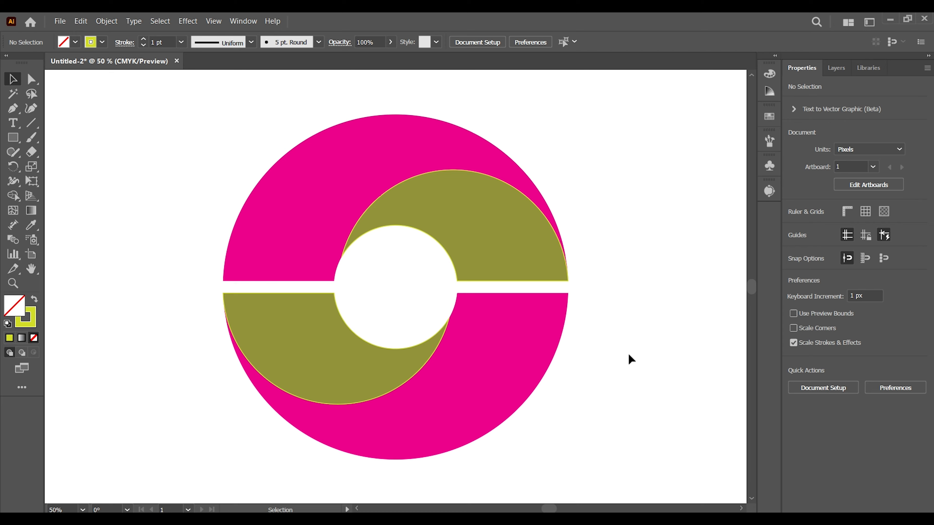
Step: Apply a linear gradient fill to the upper magenta piece of the ring
key("ctrl+equal")
key("ctrl+minus")
left_click(423, 204)
left_click(34, 211)
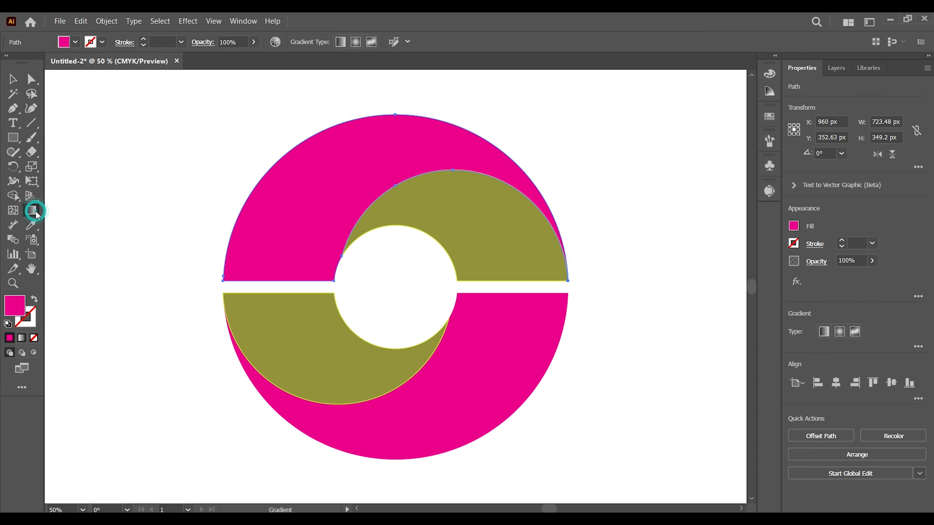
left_click(827, 334)
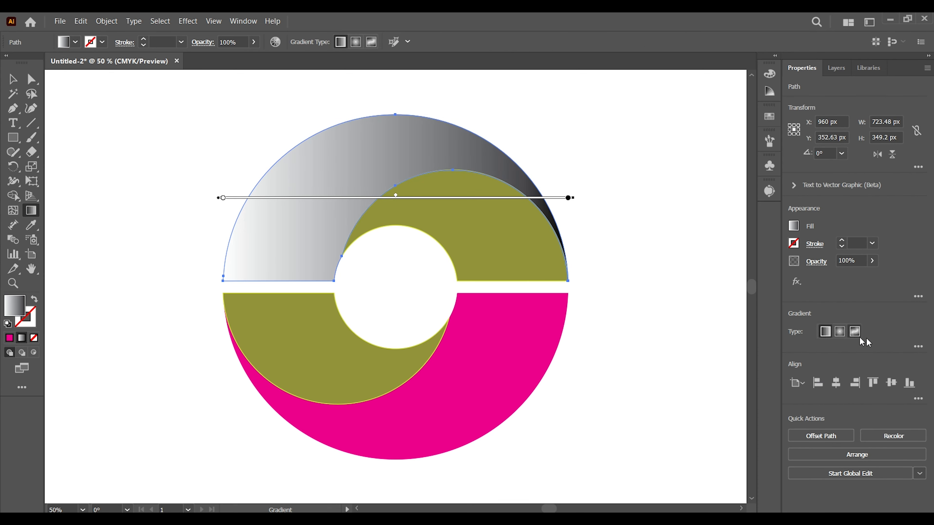
Step: Color the starting stop of the upper piece's gradient with the light blue swatch
left_click(917, 347)
mouse_move(794, 444)
left_mouse_down()
mouse_move(843, 443)
mouse_move(792, 444)
left_mouse_up()
double_click(793, 443)
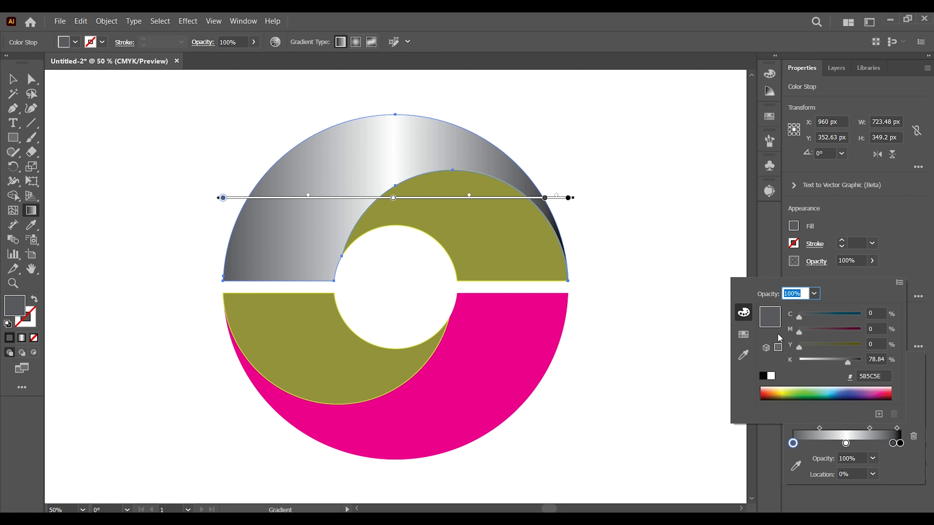
left_click(745, 335)
left_click(804, 318)
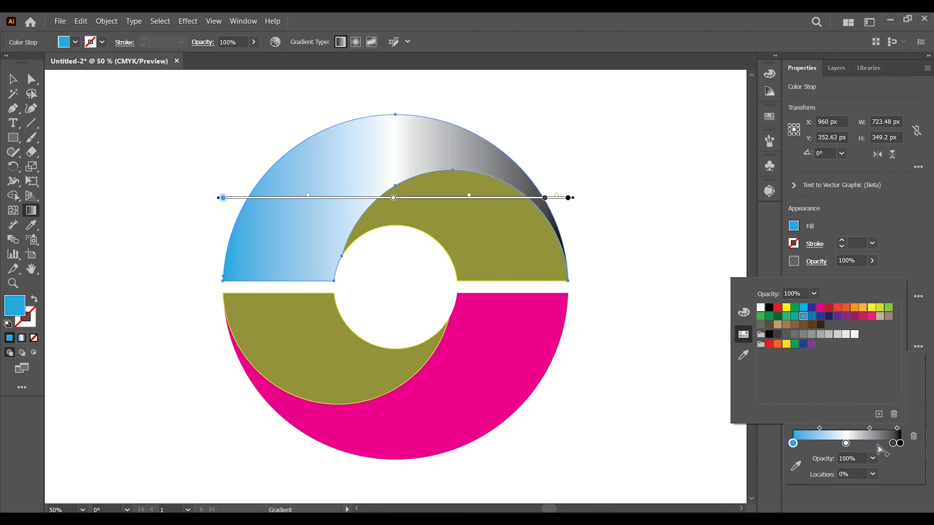
Step: Delete the two dark stops from the gradient and duplicate the light blue stop at its far end
left_click(898, 445)
left_click(900, 444)
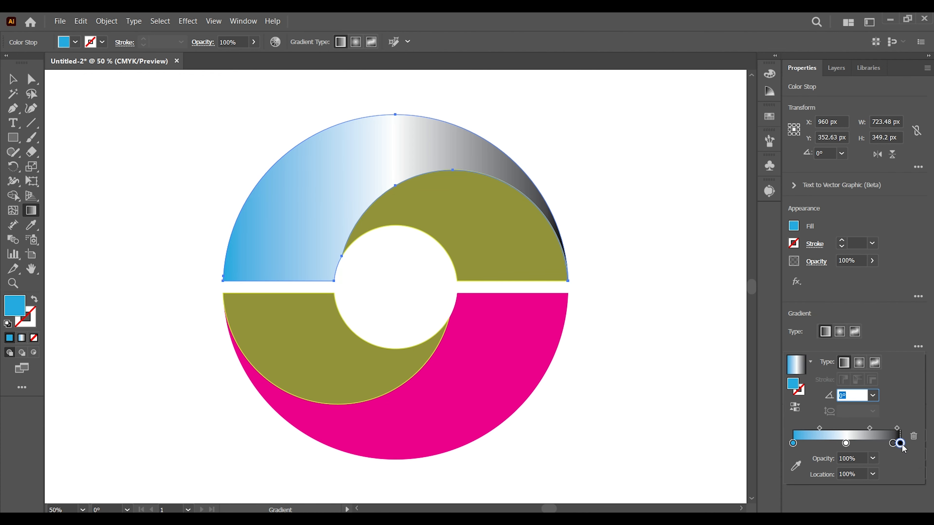
left_click(913, 436)
left_click_drag(893, 444, 899, 444)
left_click(914, 436)
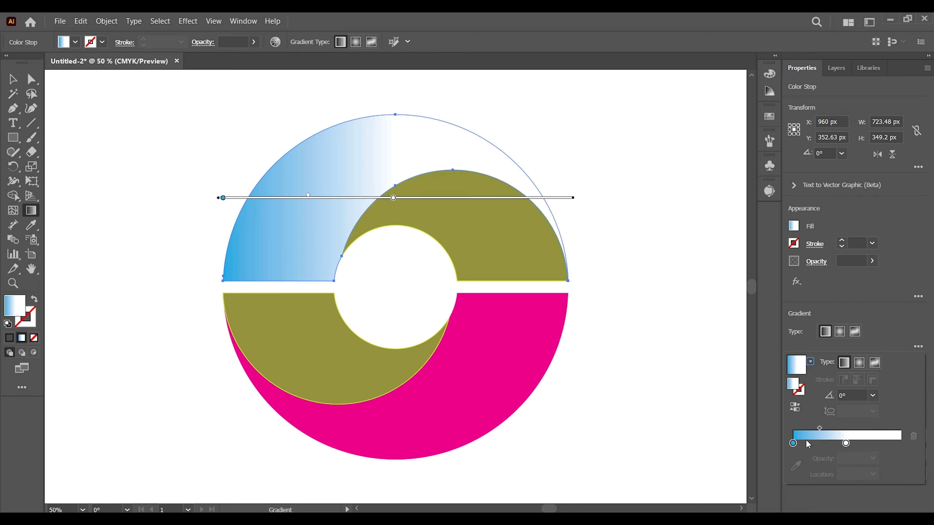
left_click_drag(802, 444, 903, 444)
Step: Color the gradient's middle stop dark blue and move it to about the 62% location
double_click(846, 444)
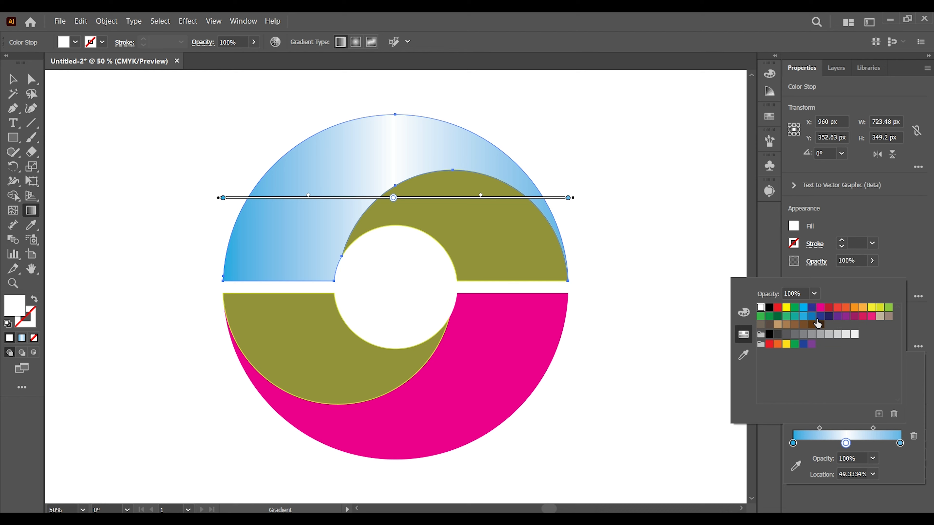
left_click(811, 309)
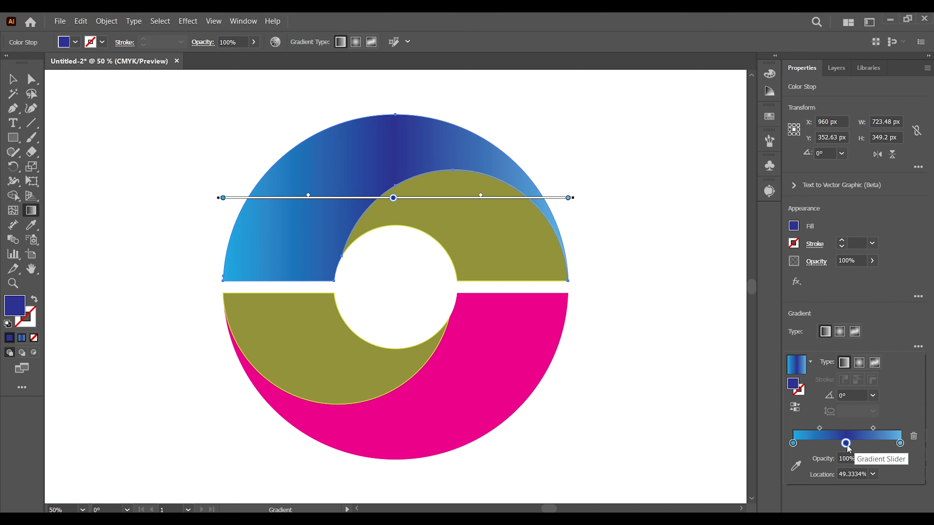
left_click_drag(847, 446, 861, 446)
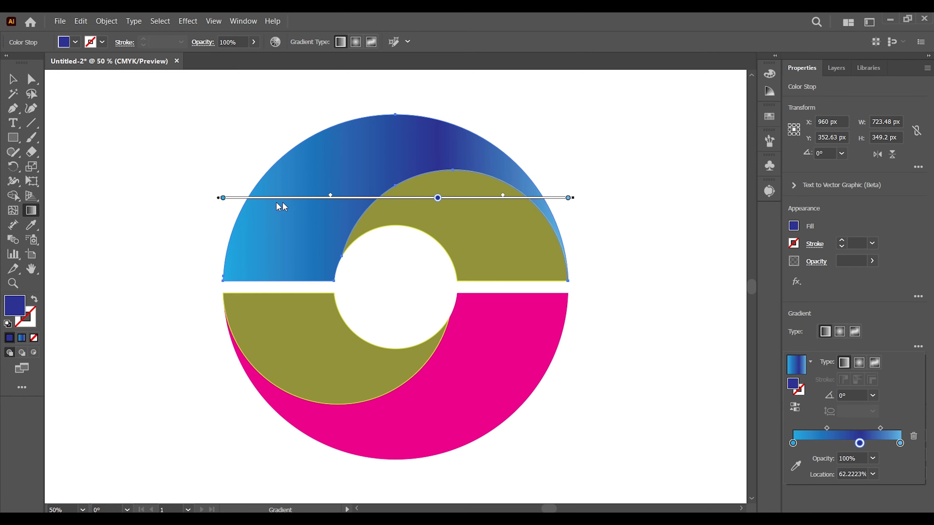
Step: Redraw the gradient direction across the upper outer piece with a slight upward tilt
left_click_drag(212, 281, 519, 141)
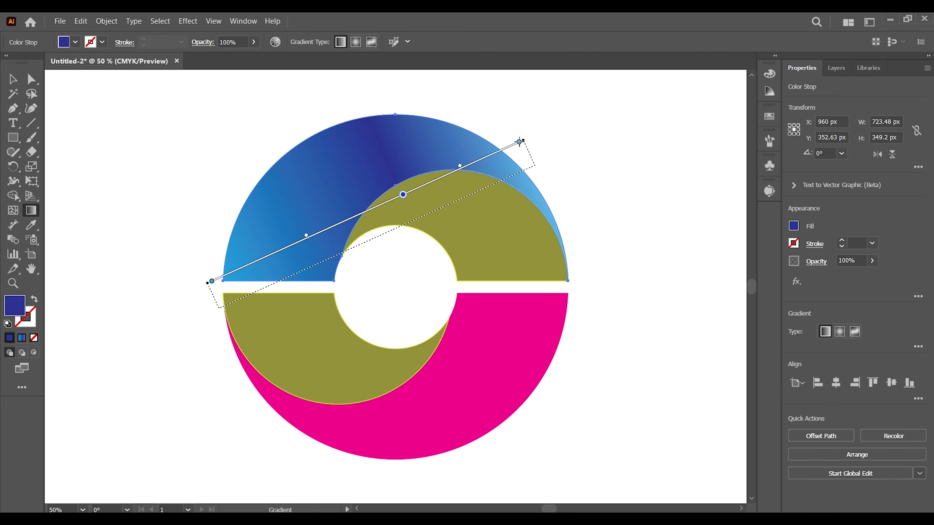
left_click_drag(192, 181, 515, 156)
left_click(11, 82)
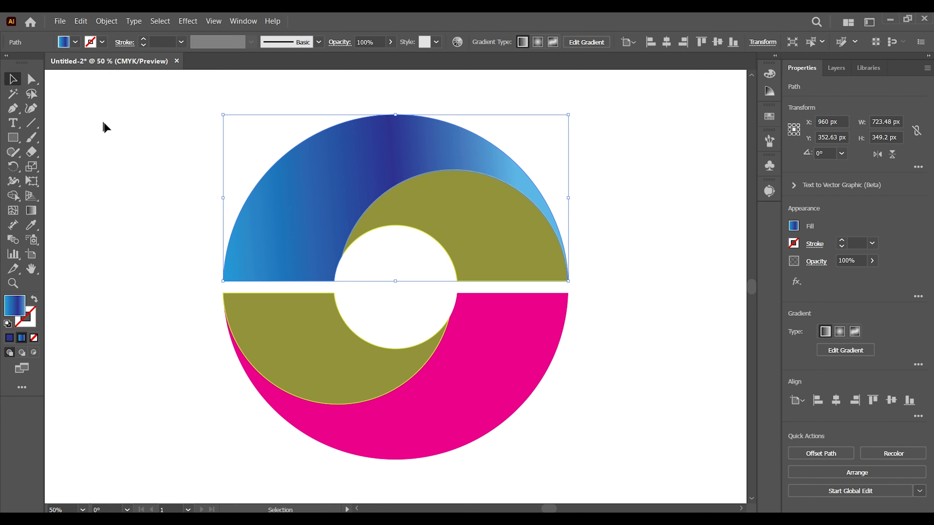
left_click(108, 127)
Step: Sample the upper outer piece's blue gradient onto the lower magenta piece with the Eyedropper
left_click(415, 434)
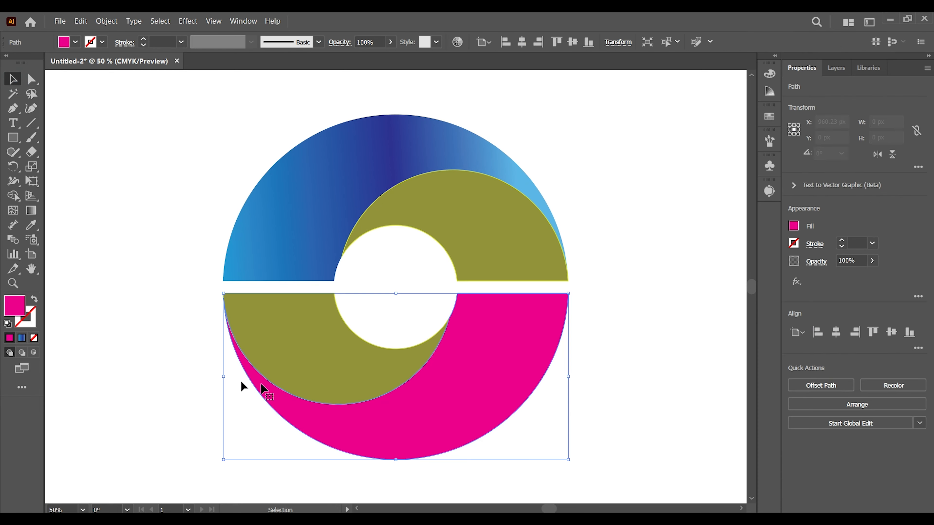
left_click(31, 225)
left_click(276, 202)
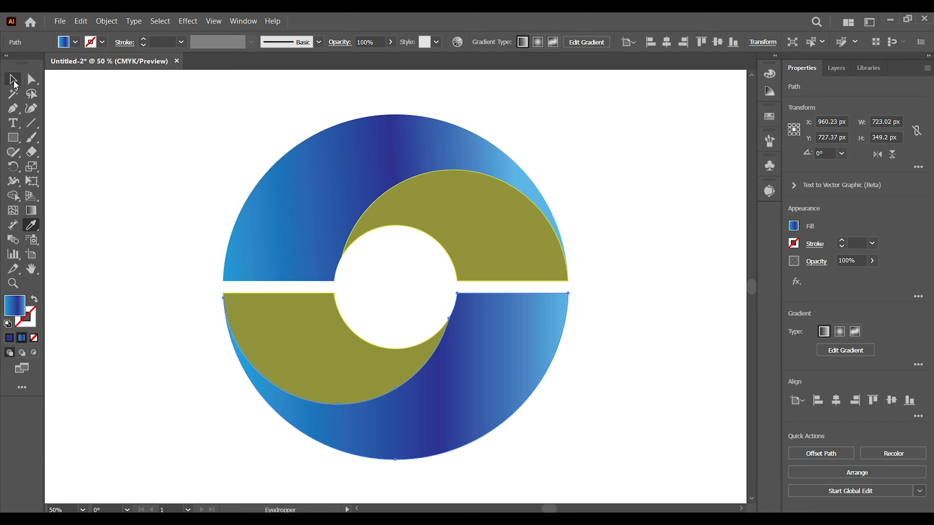
left_click(14, 79)
Step: Redraw the lower outer piece's gradient along a slanted line with its direction reversed
left_click(31, 210)
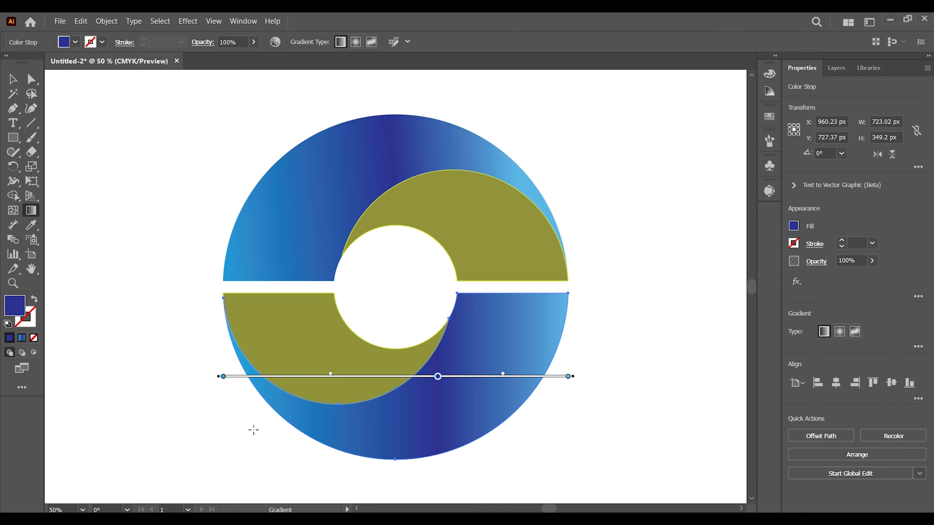
mouse_move(251, 434)
left_mouse_down()
mouse_move(479, 355)
mouse_move(563, 296)
mouse_move(587, 286)
mouse_move(577, 297)
mouse_move(590, 294)
mouse_move(417, 396)
mouse_move(271, 436)
mouse_move(253, 426)
left_mouse_up()
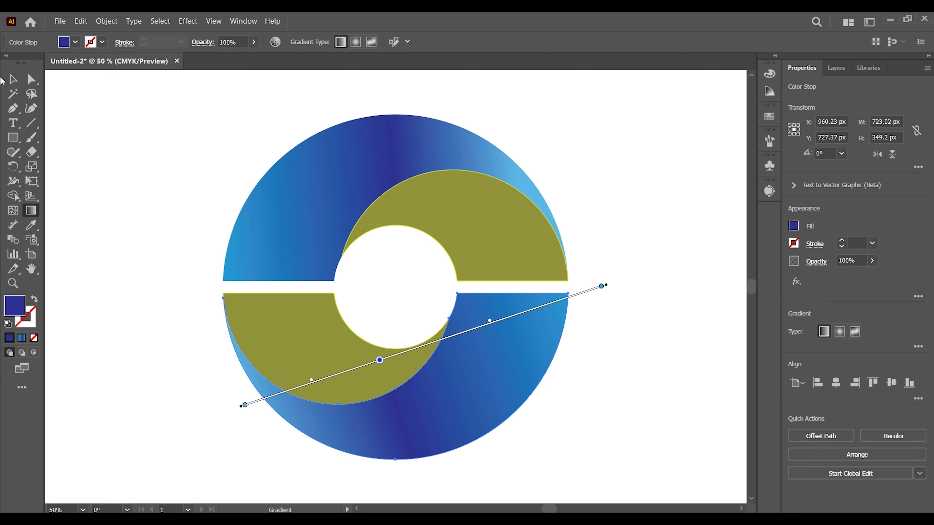
left_click(13, 78)
left_click(116, 154)
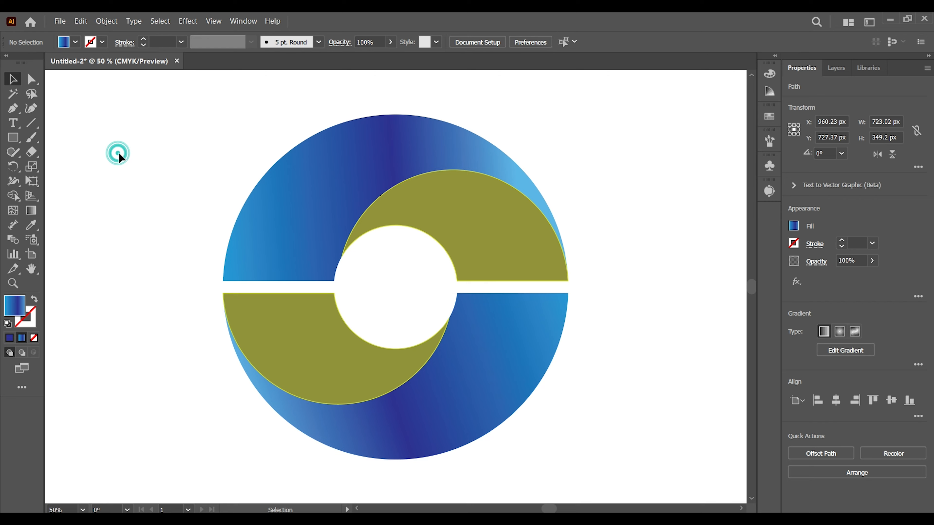
Step: Fill the upper olive crescent with the blue linear gradient
left_click(489, 229)
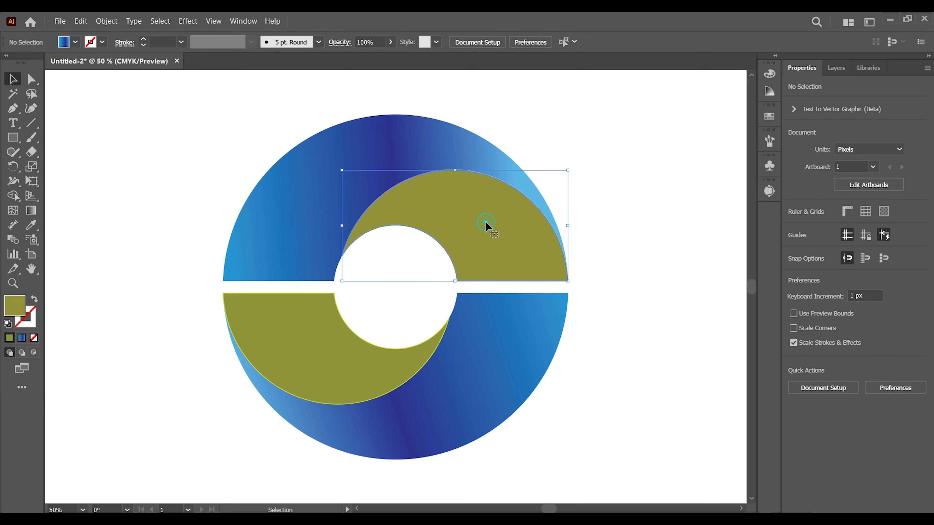
left_click(32, 211)
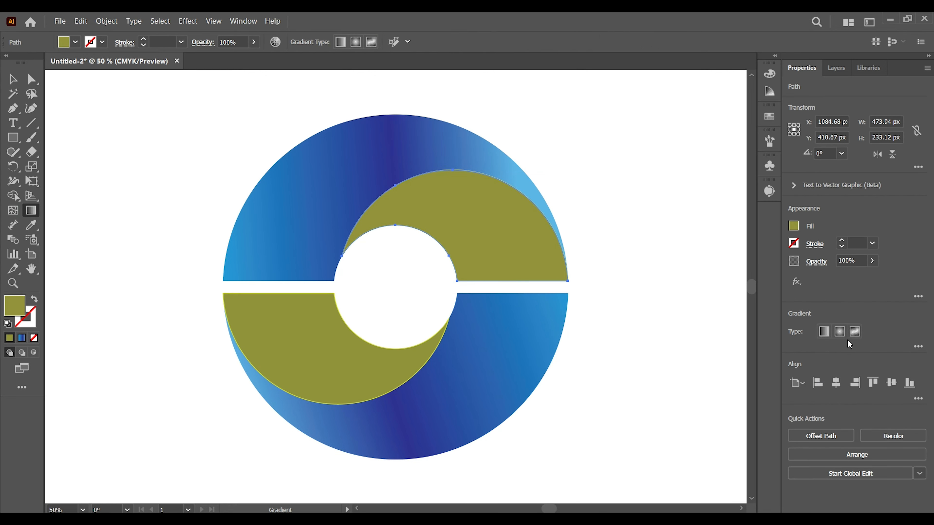
left_click(824, 331)
left_click(14, 82)
left_click(108, 173)
Step: Sample the upper crescent's blue gradient onto the lower olive crescent with the Eyedropper
left_click(303, 365)
left_click(31, 225)
left_click(458, 233)
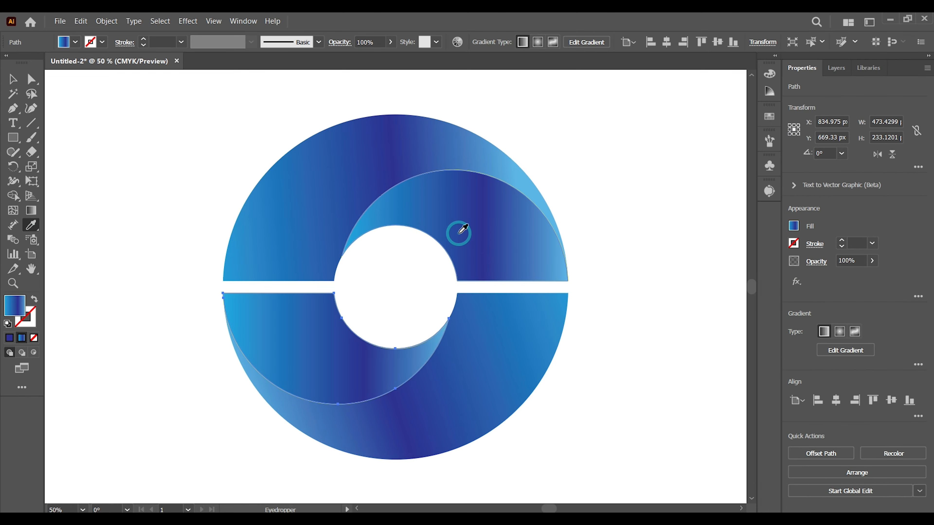
left_click(13, 79)
left_click(107, 173)
Step: Set the upper crescent outline's stroke to the bright cyan-blue swatch
left_click(509, 210)
left_click(495, 178)
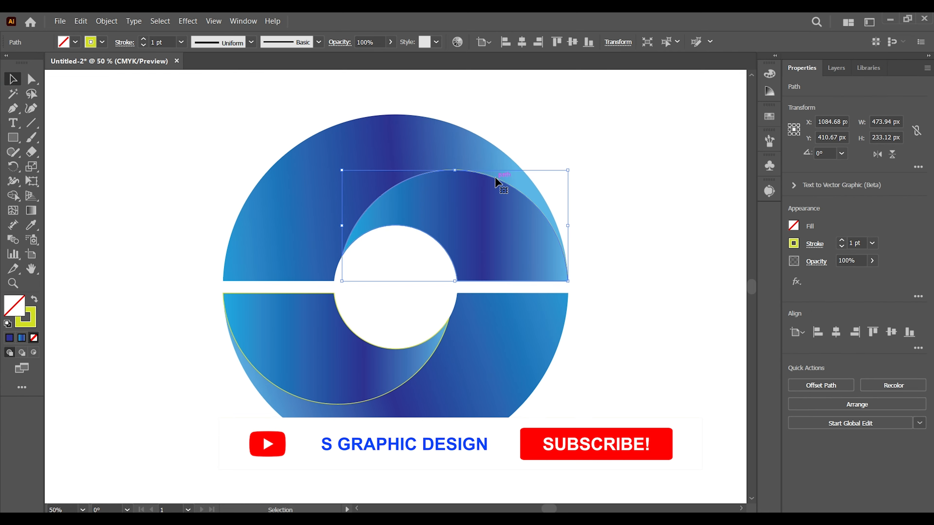
left_click(796, 244)
left_click(720, 288)
left_click(584, 272)
Step: Set the lower crescent outline's stroke to the same bright cyan-blue swatch
left_click(428, 360)
left_click(794, 243)
left_click(720, 287)
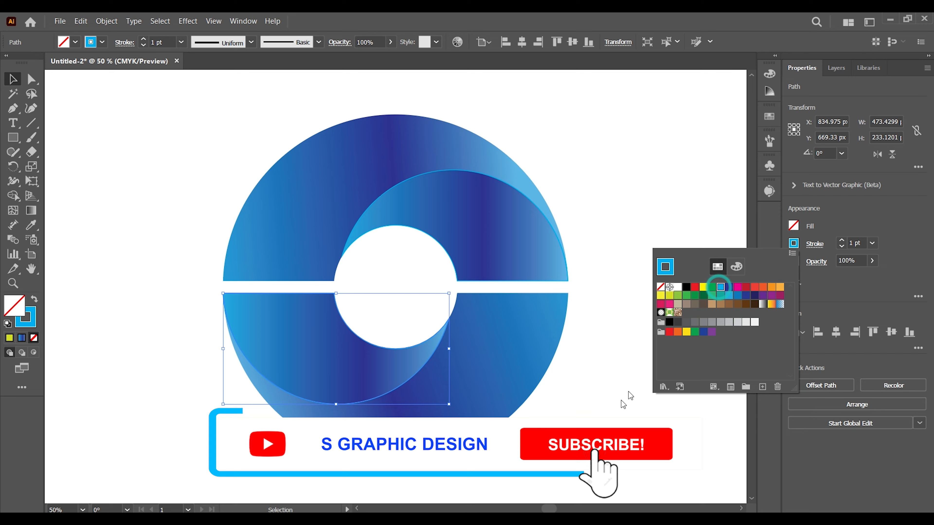
left_click(623, 404)
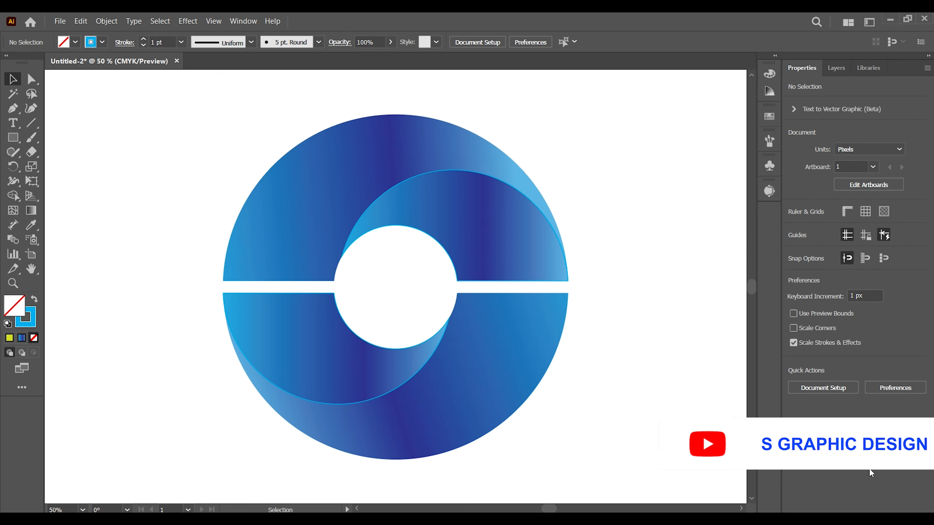